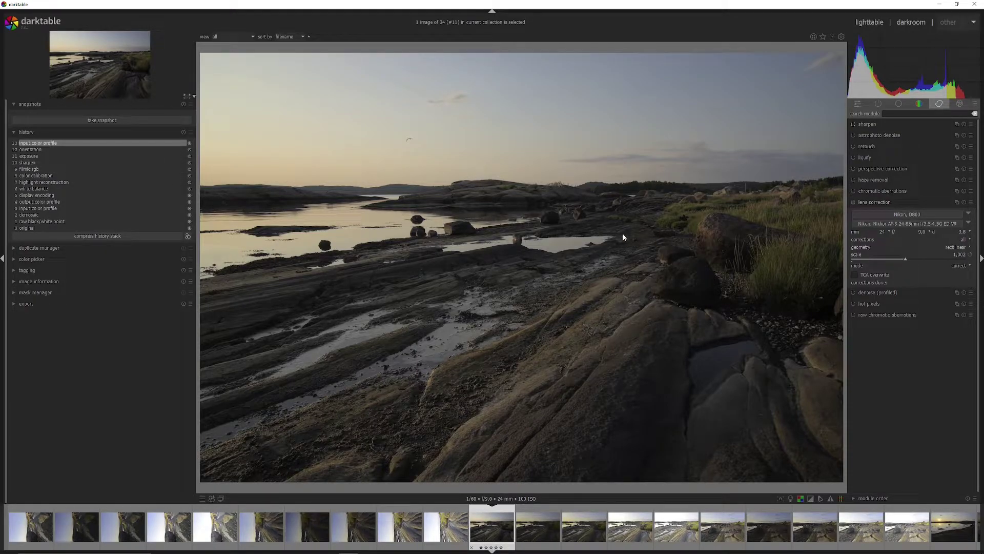
Set the auto-applied pixel workflow defaults to scene-referred in the processing preferences, and close the preferences.
click(841, 38)
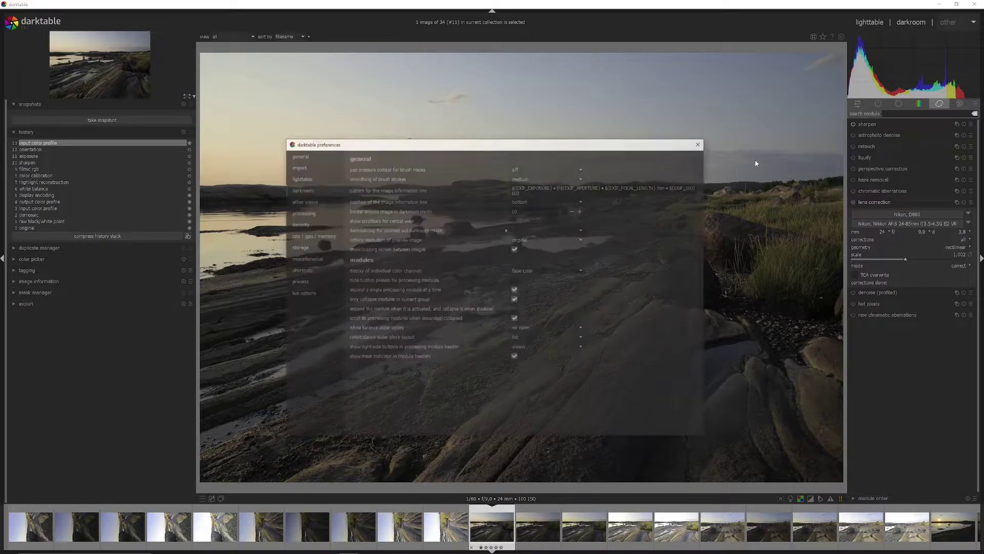
click(310, 213)
mouse_move(501, 197)
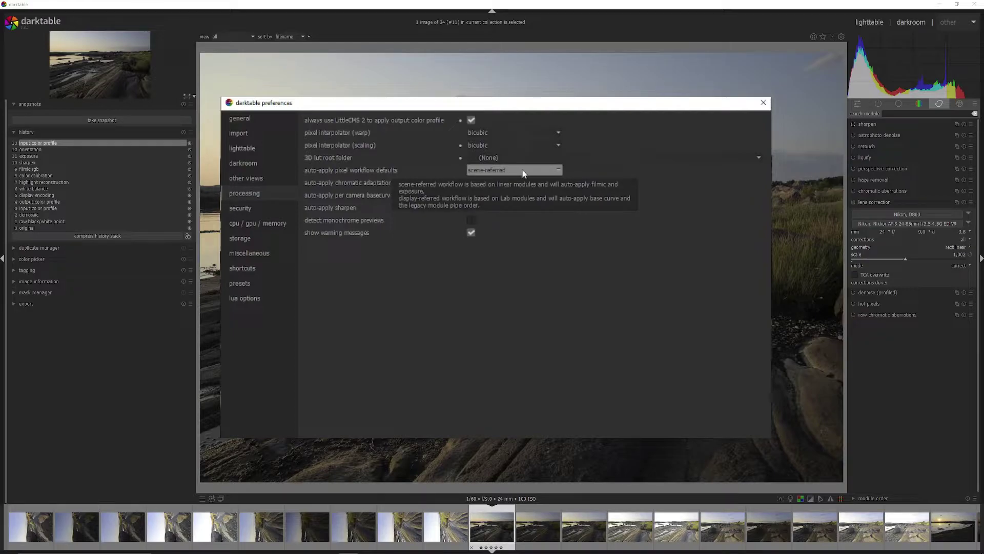
click(543, 195)
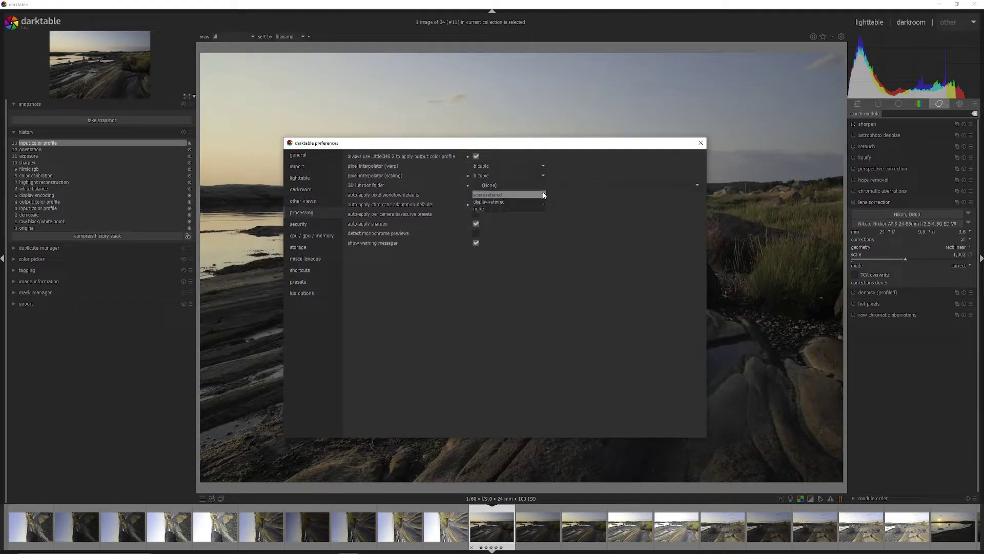
click(507, 195)
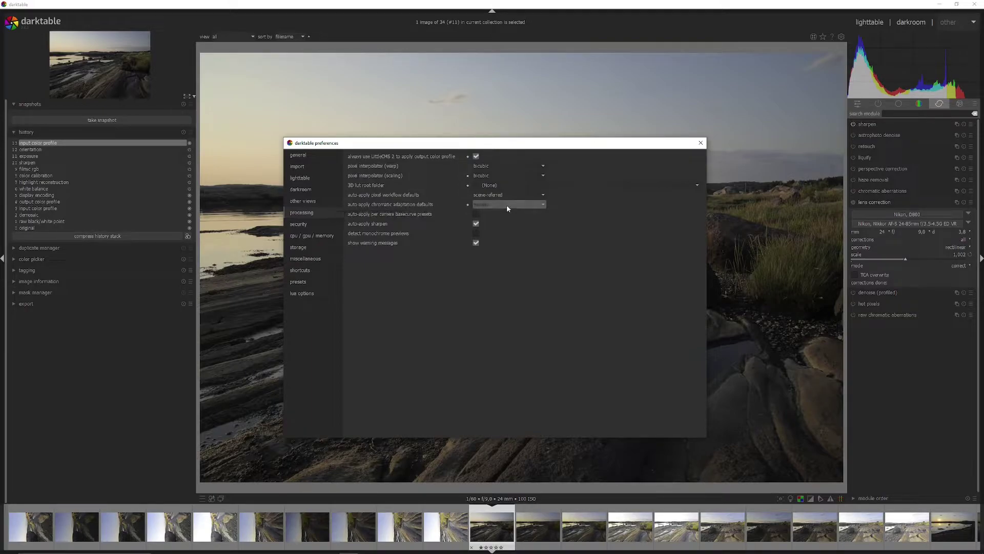
key(Escape)
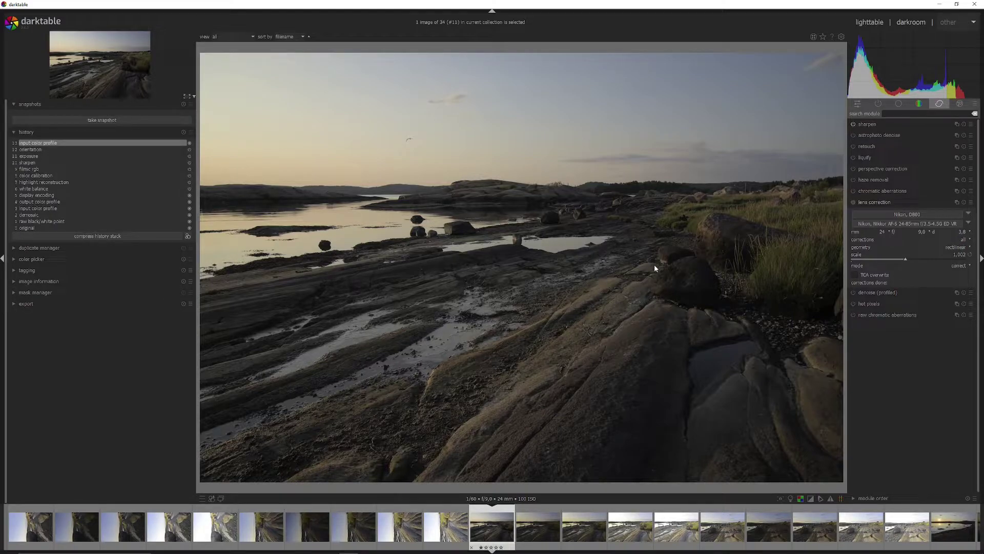
Apply the default module preset and browse its color module group.
click(976, 104)
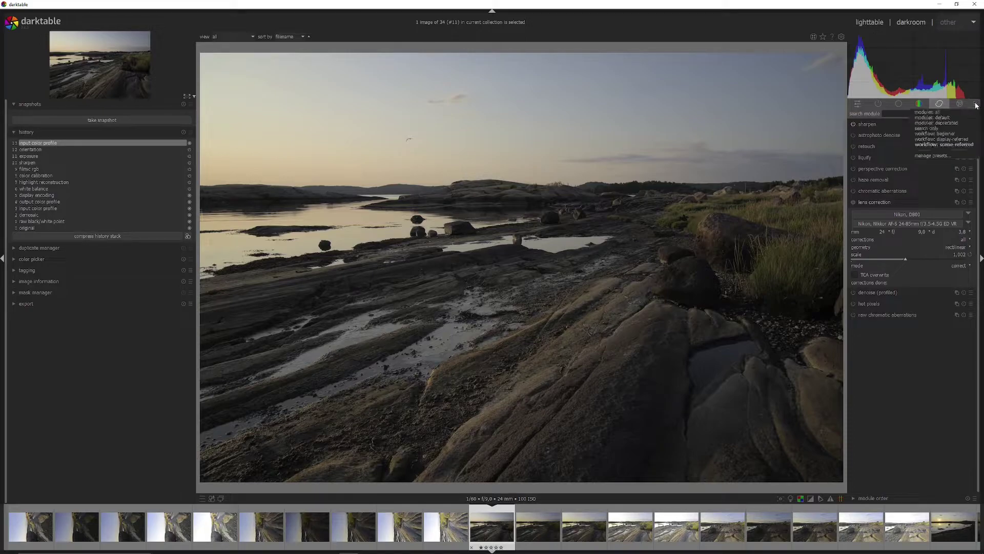
click(933, 117)
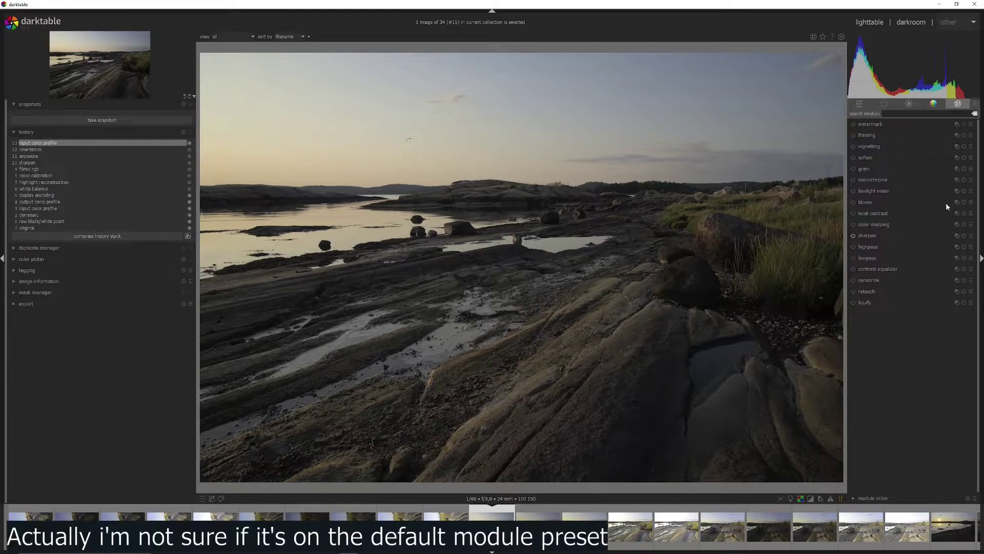
click(930, 104)
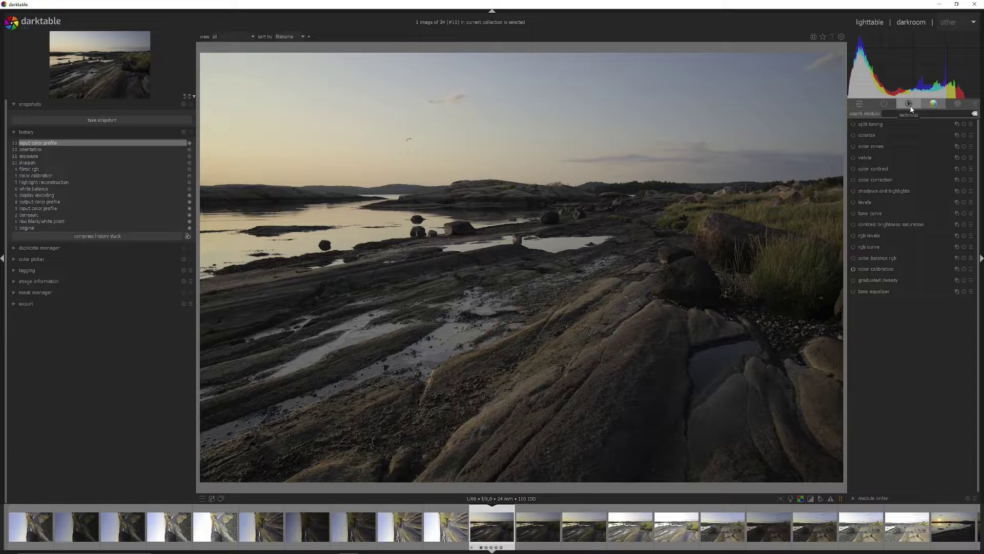
Apply the scene-referred workflow module preset and display only the active modules.
click(975, 104)
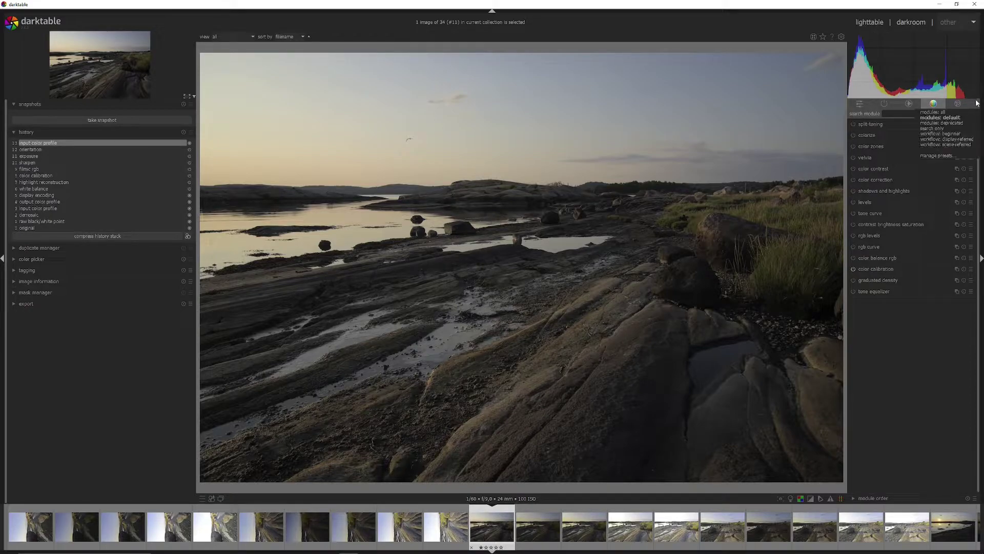
click(950, 145)
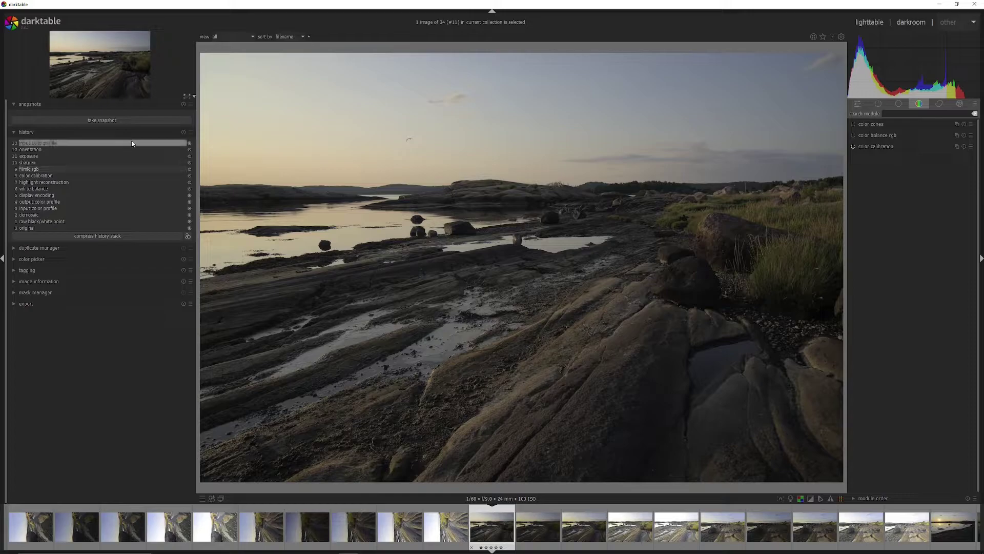
click(880, 104)
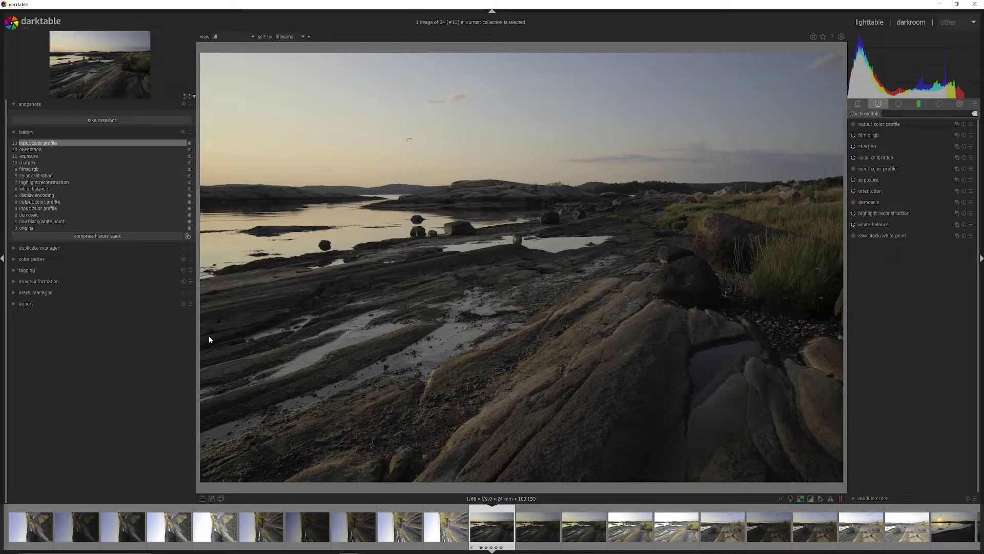
Hide the history side panel, toolbar, filmstrip and header to enlarge the image, and widen the module panel slightly.
click(2, 258)
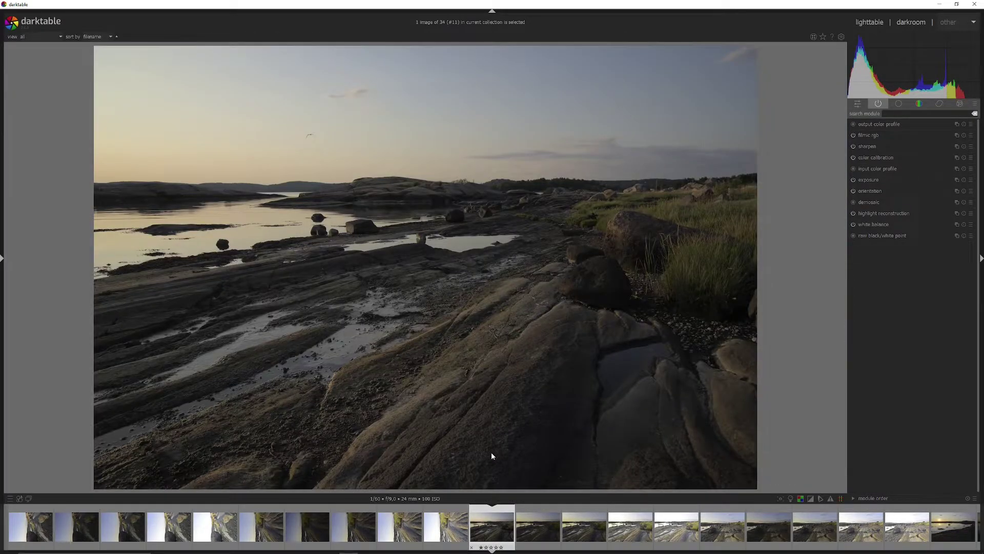
click(493, 549)
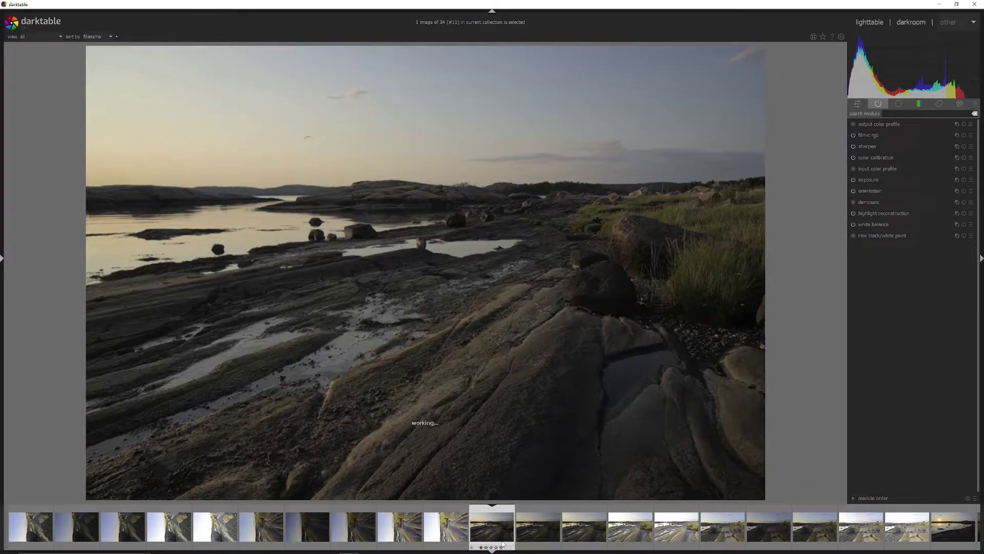
click(493, 551)
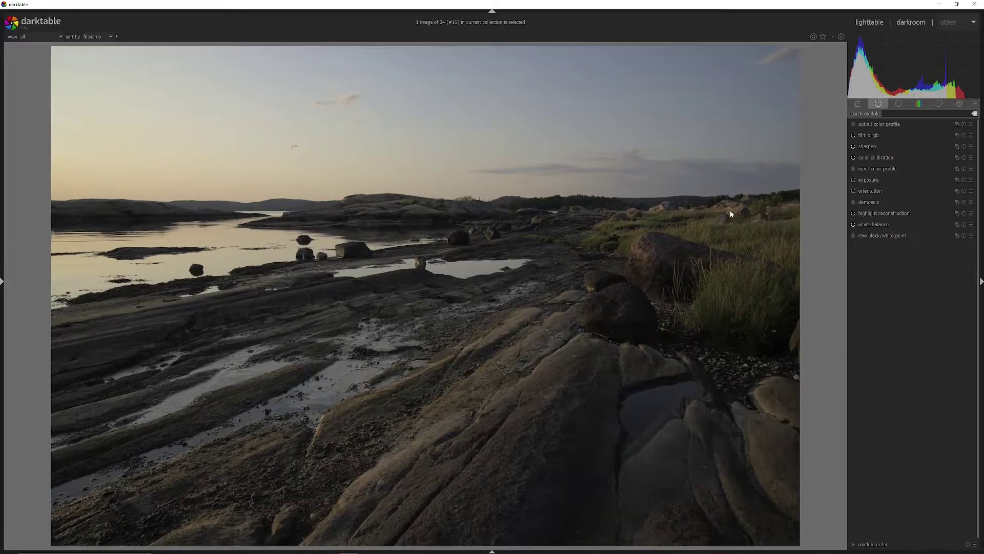
click(492, 11)
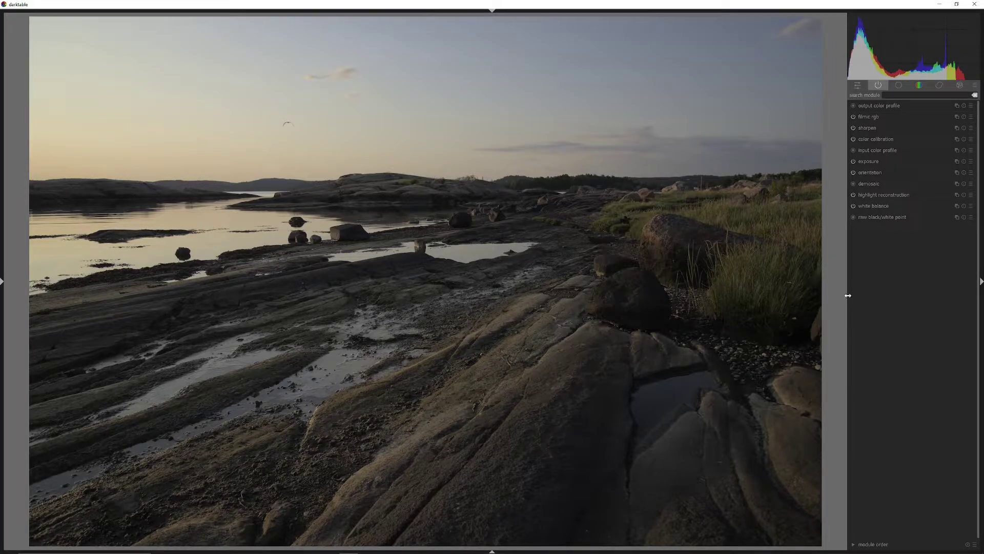
drag(848, 296, 830, 295)
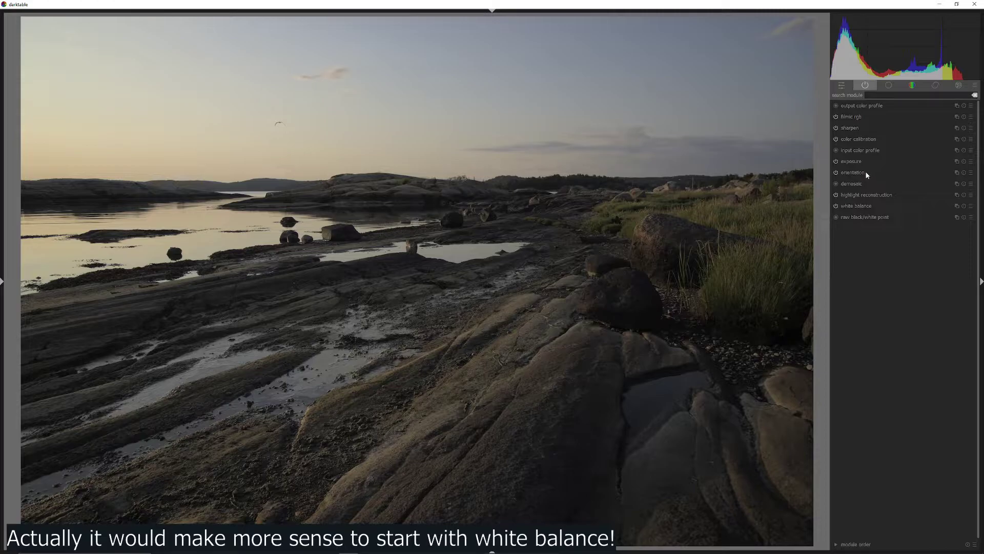
Add a second instance of the exposure module and raise its exposure to about 0.9 EV.
click(851, 162)
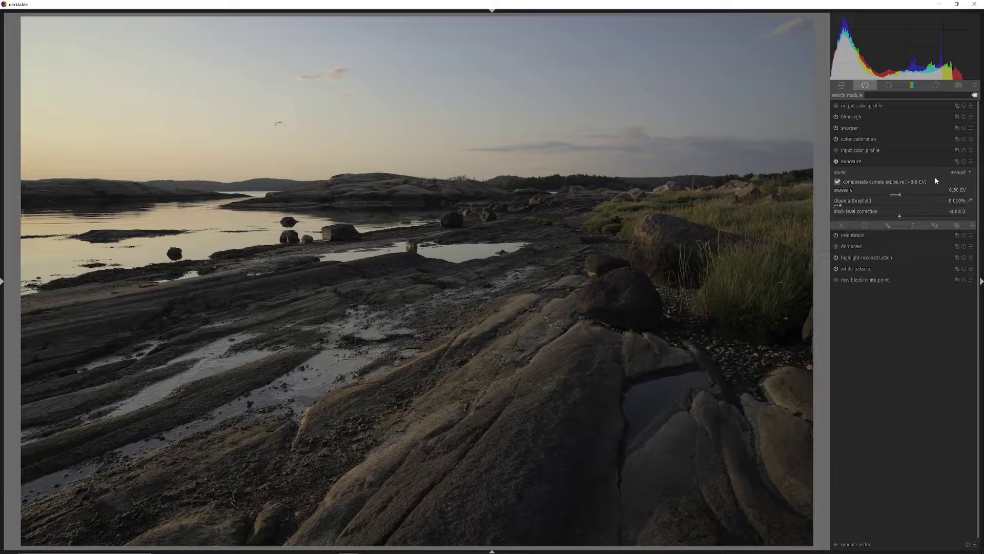
right_click(957, 160)
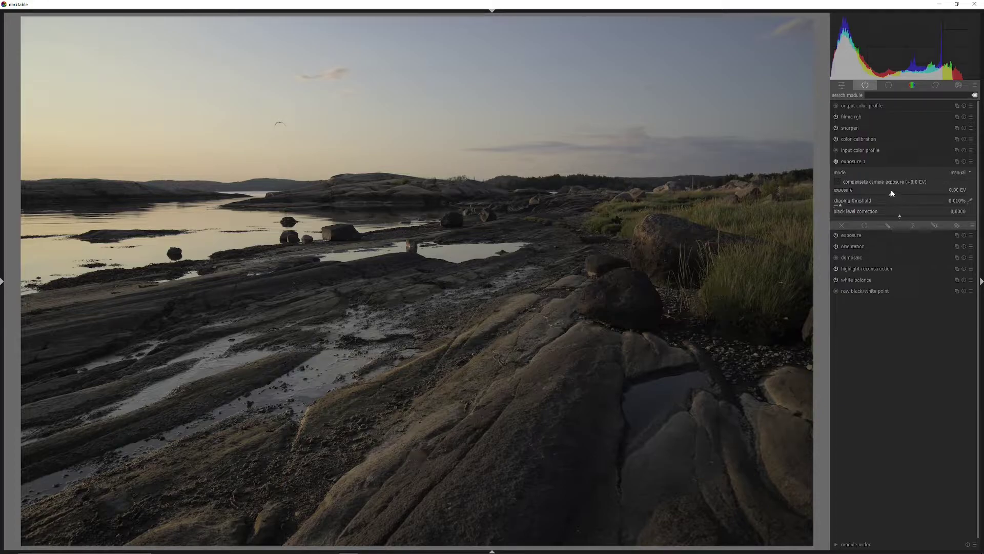
drag(891, 193, 907, 196)
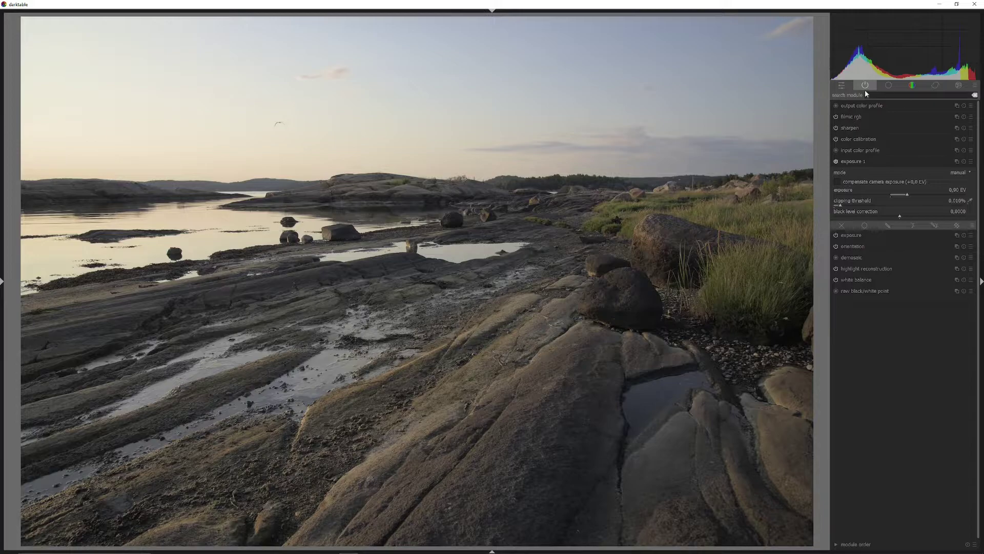
click(900, 163)
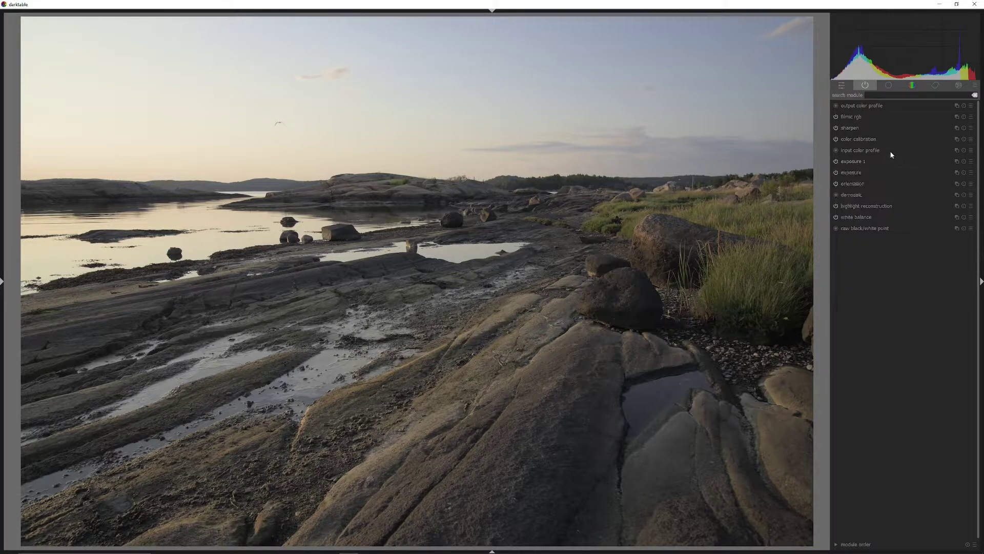
In filmic rgb, set the white relative exposure to about +3.9 EV and the black relative exposure to about -6.8 EV.
click(878, 116)
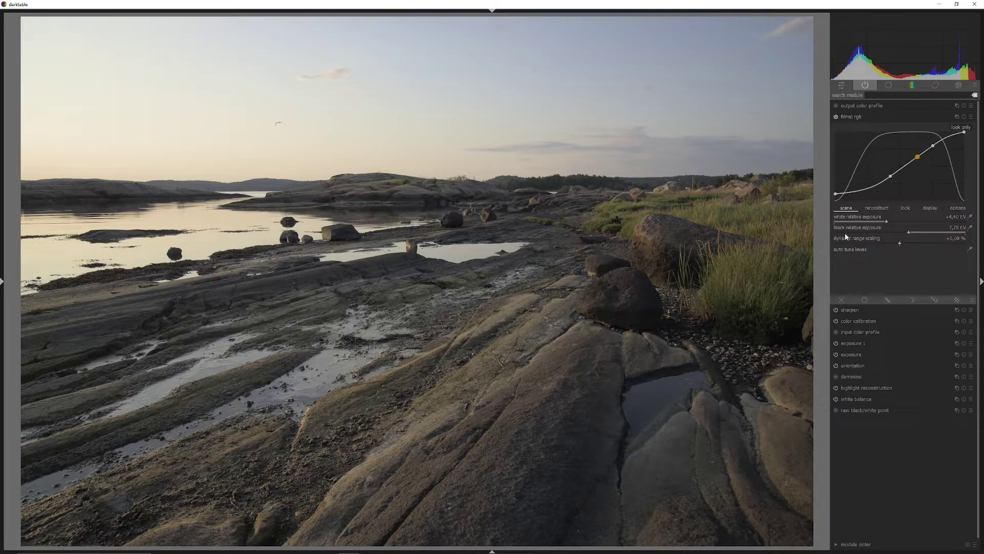
drag(882, 222, 874, 223)
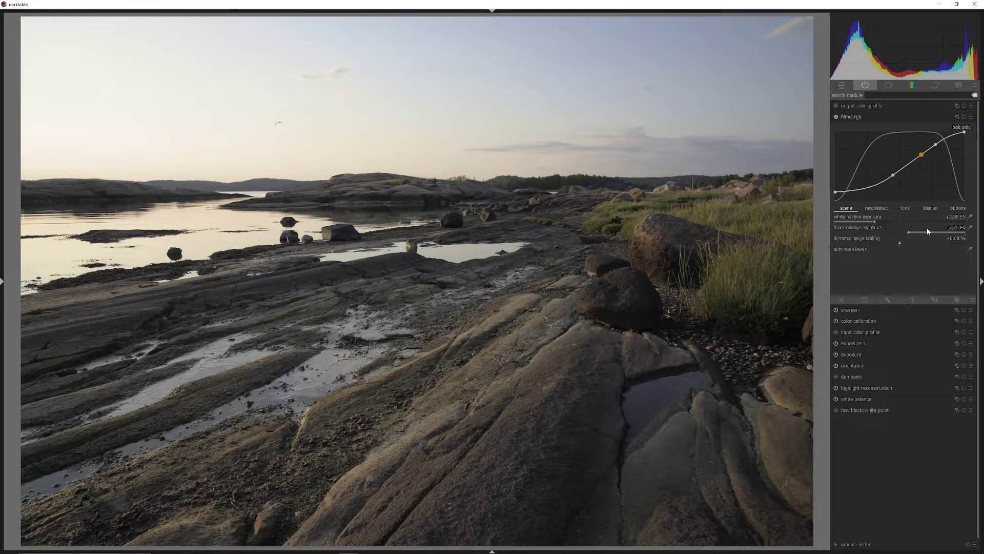
click(912, 234)
drag(912, 233, 923, 234)
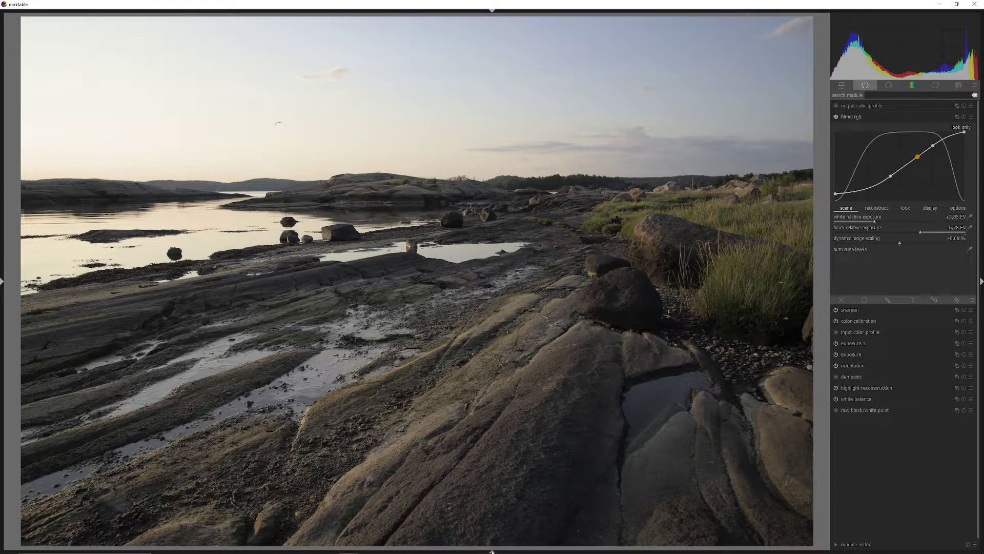
Turn on the clipping indication and refine filmic rgb to about +3.49 EV white and -6.05 EV black relative exposure.
click(492, 551)
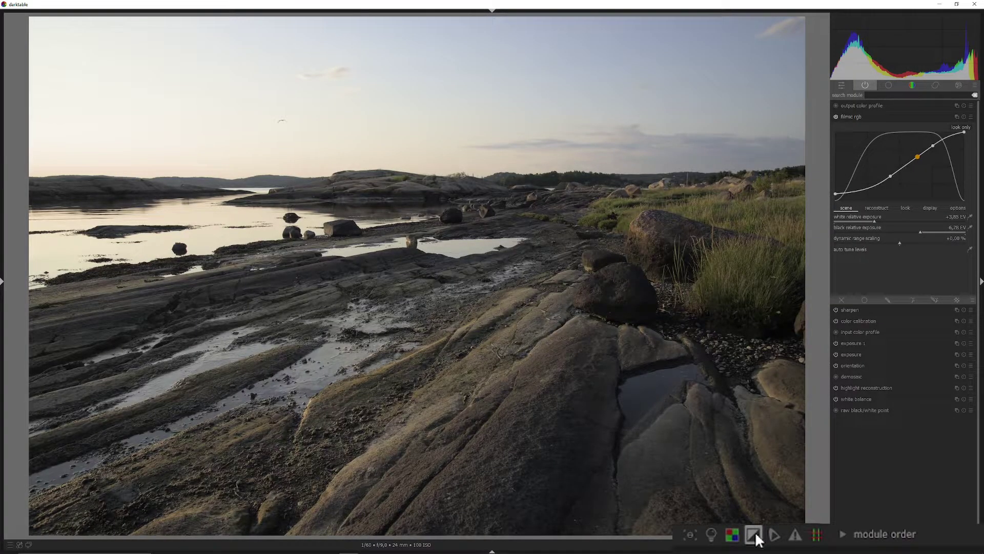
click(753, 535)
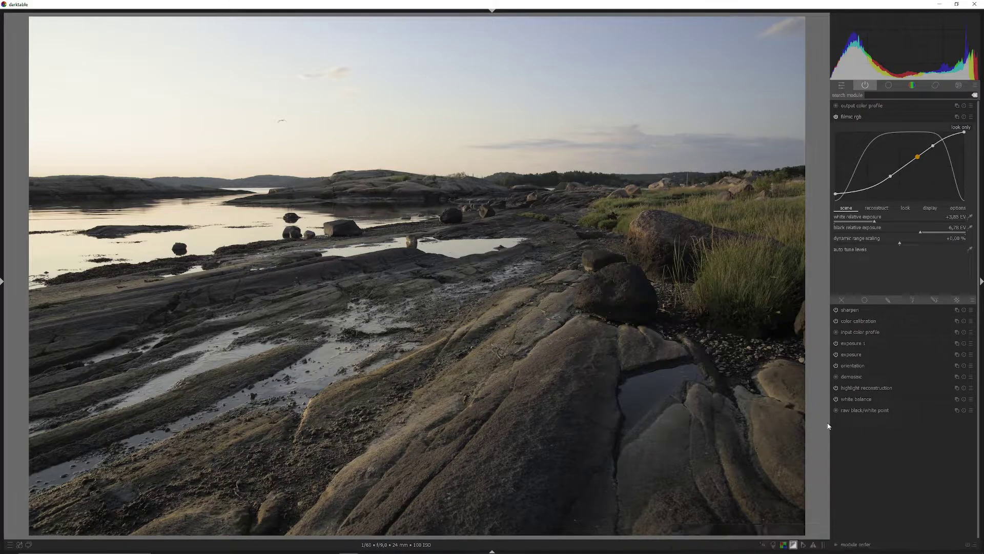
click(871, 223)
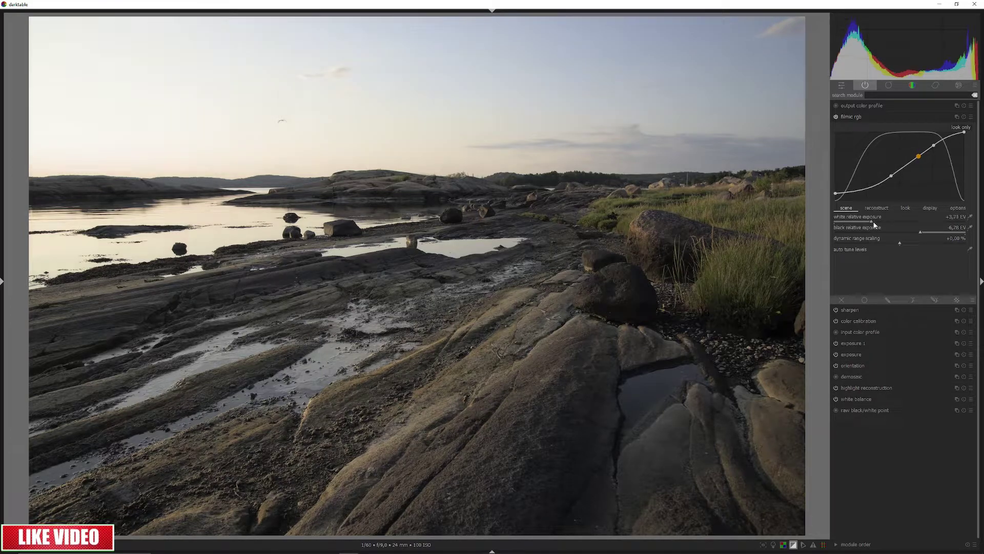
drag(872, 224, 868, 226)
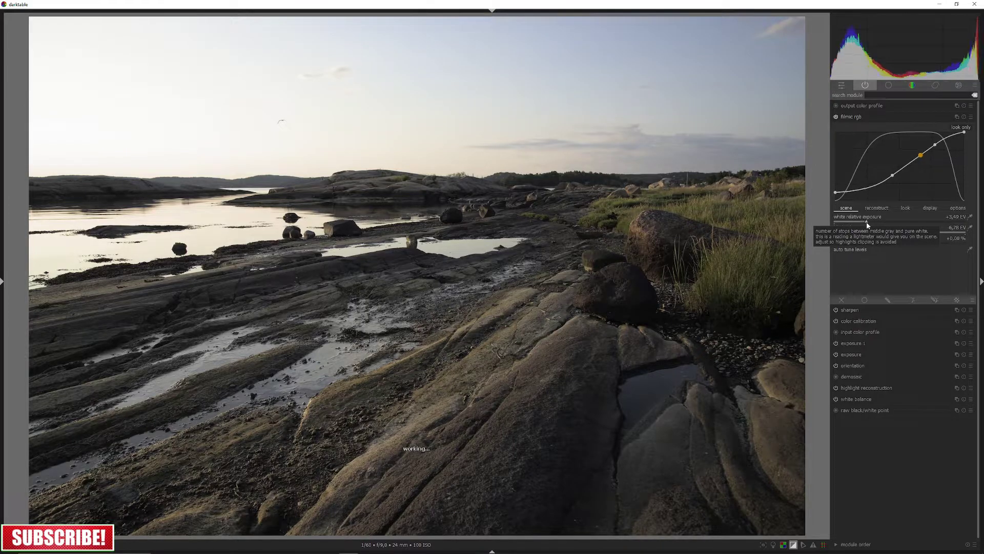
click(924, 232)
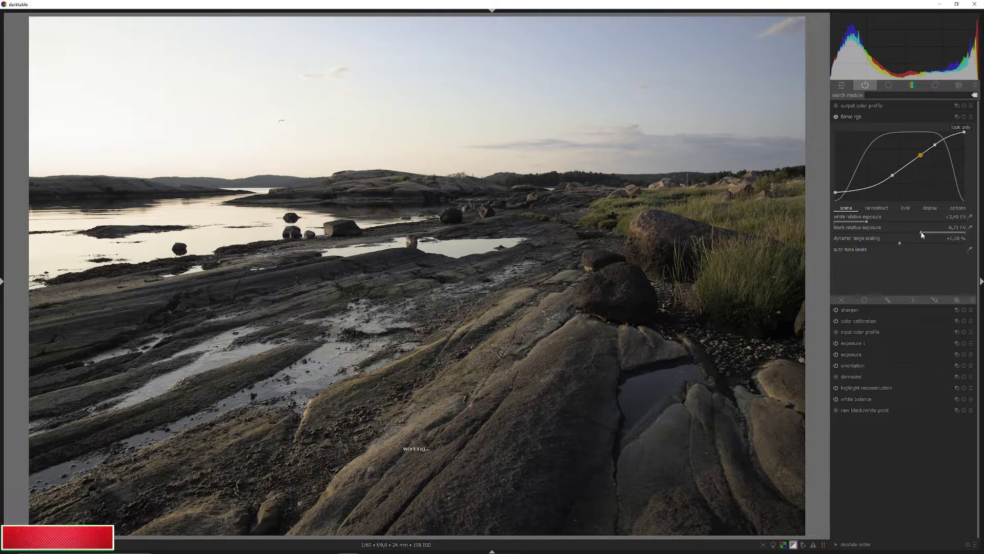
drag(925, 234, 931, 234)
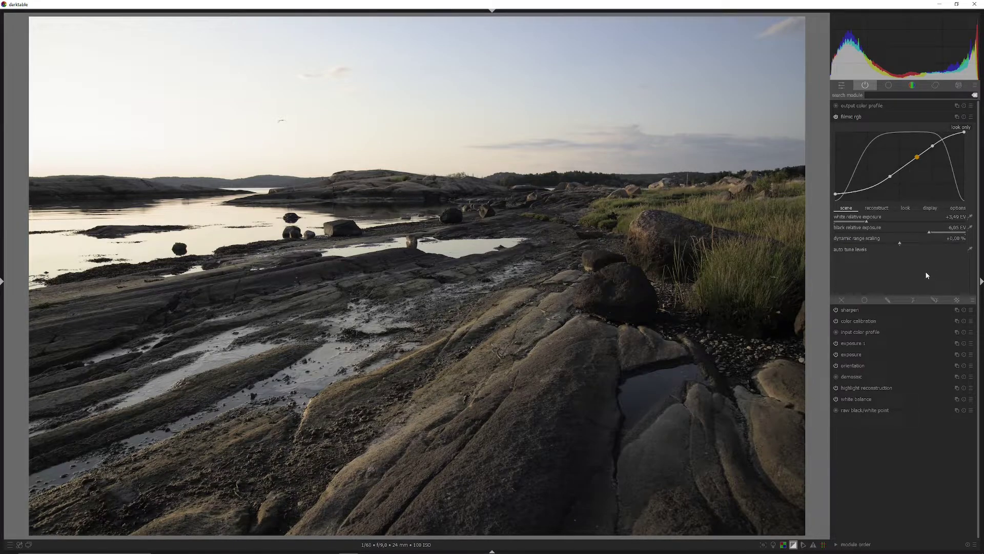
Raise the filmic rgb look contrast to about 1.38 and collapse the module.
click(905, 208)
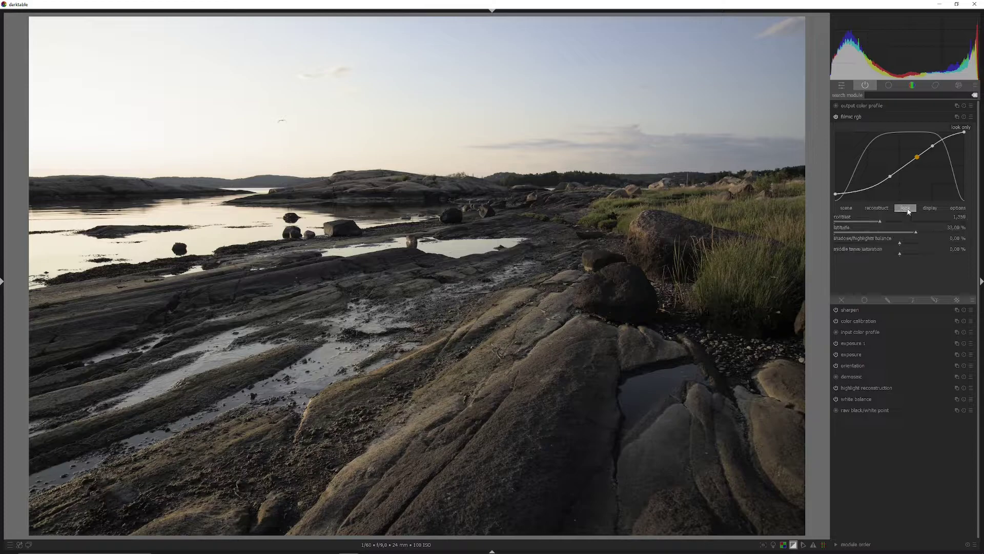
drag(881, 220, 882, 223)
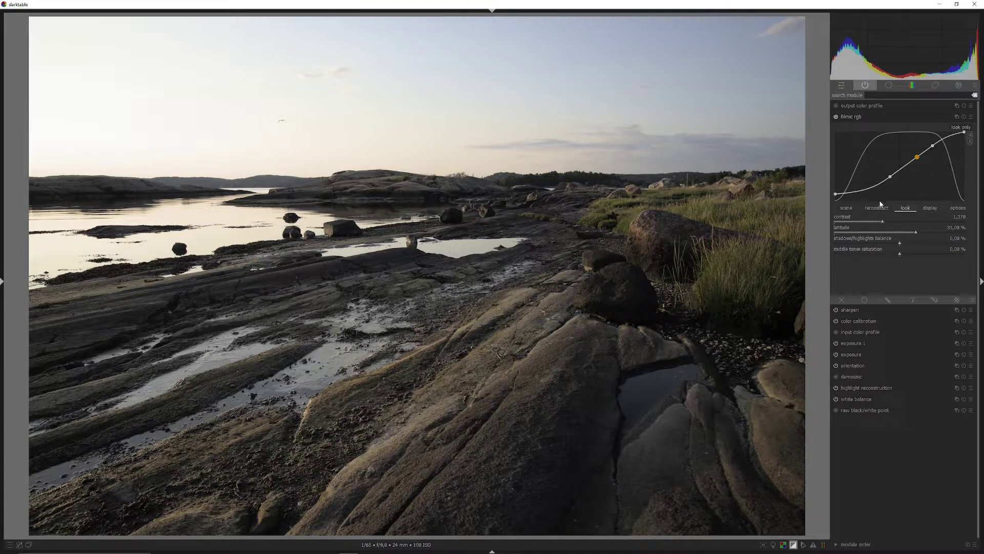
click(893, 117)
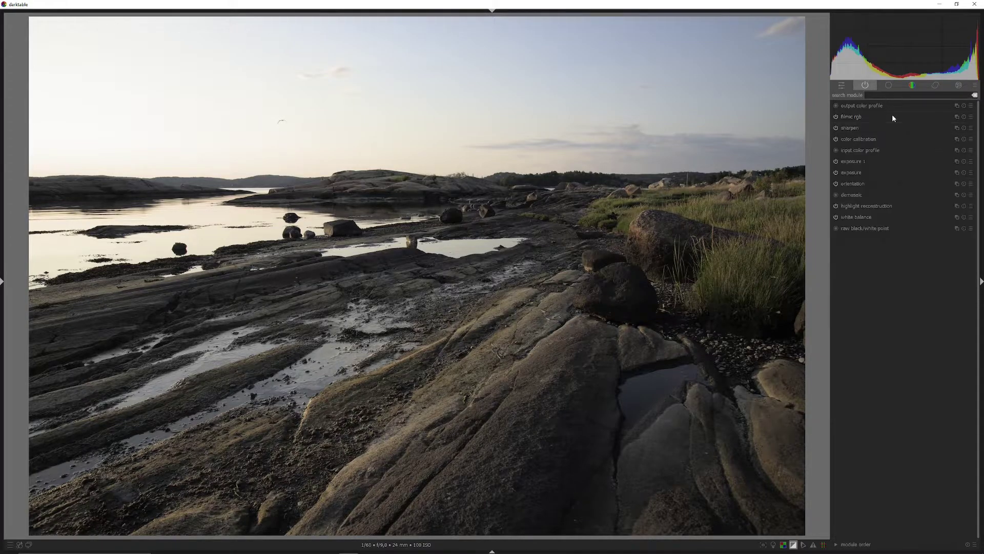
Raise the second exposure instance to about 1.04 EV and collapse the module.
click(877, 160)
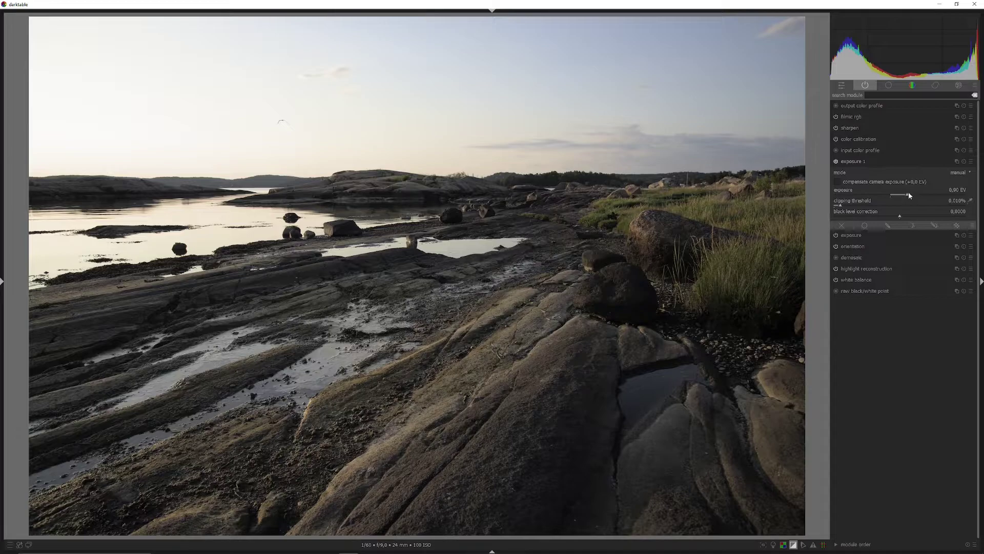
drag(908, 193, 909, 194)
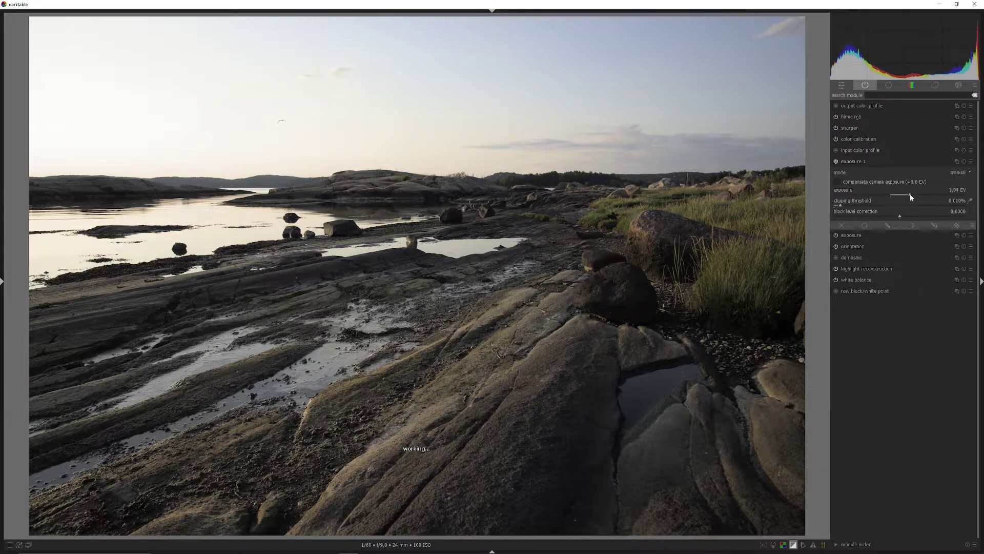
click(897, 162)
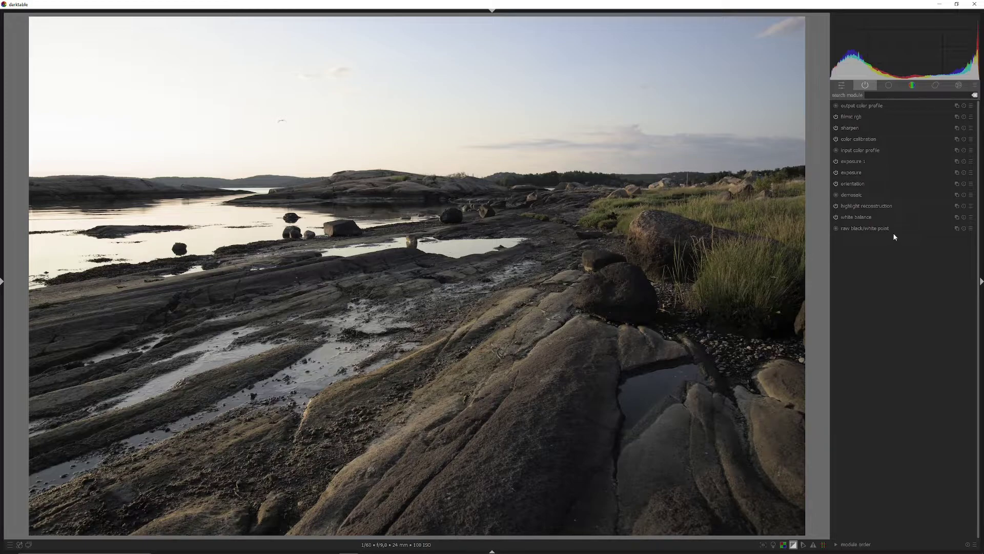
In color calibration, pick the illuminant from the whole image area, compare the result with the module off and on, and collapse it.
click(891, 217)
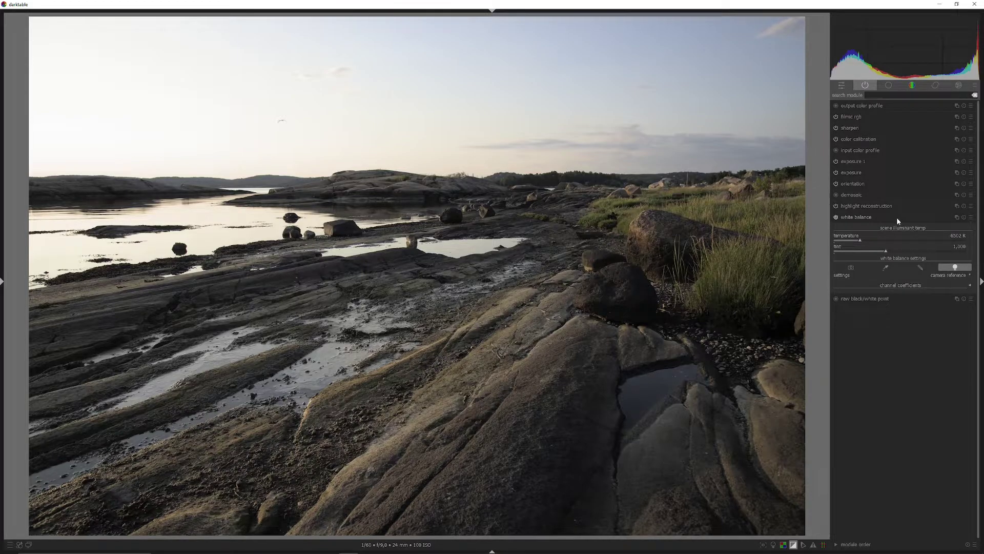
click(896, 216)
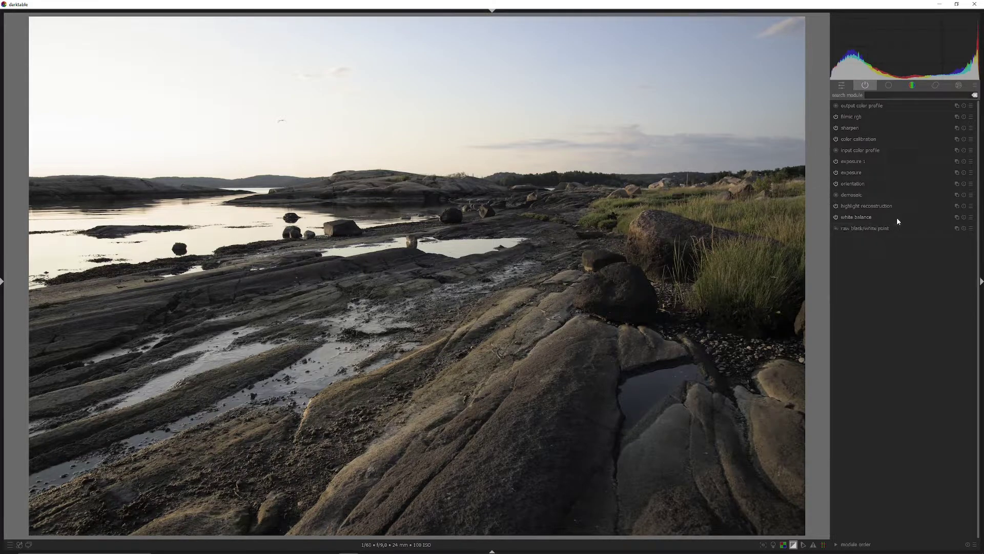
click(864, 139)
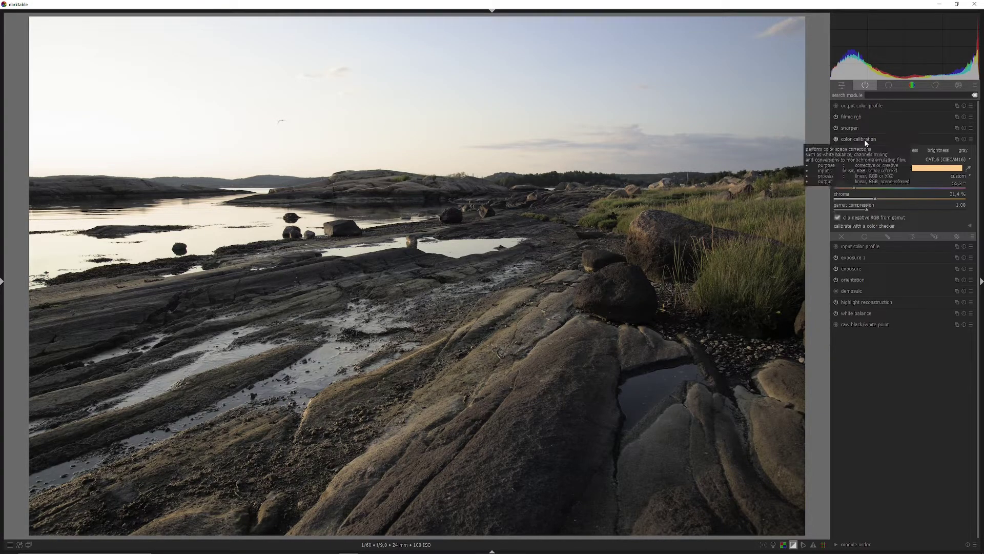
click(969, 168)
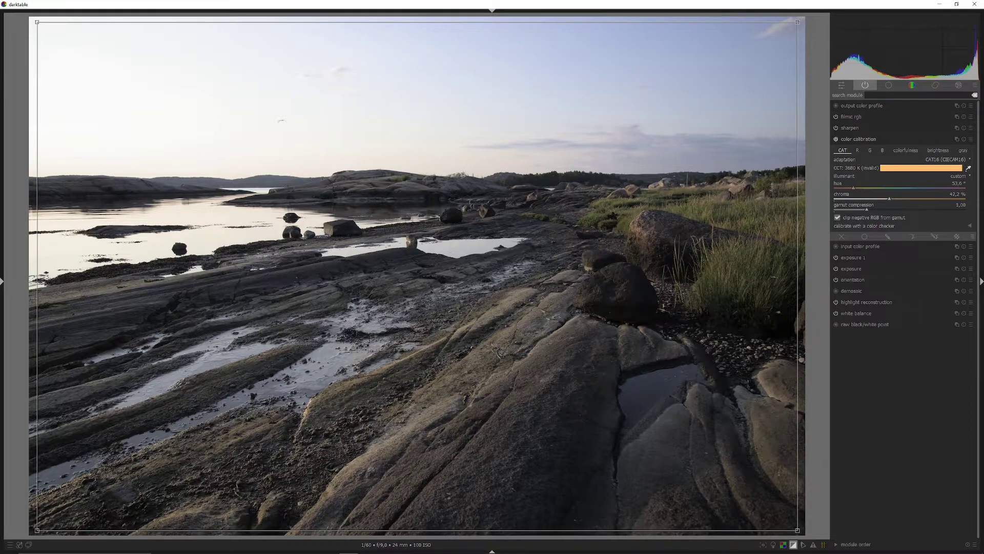
click(836, 140)
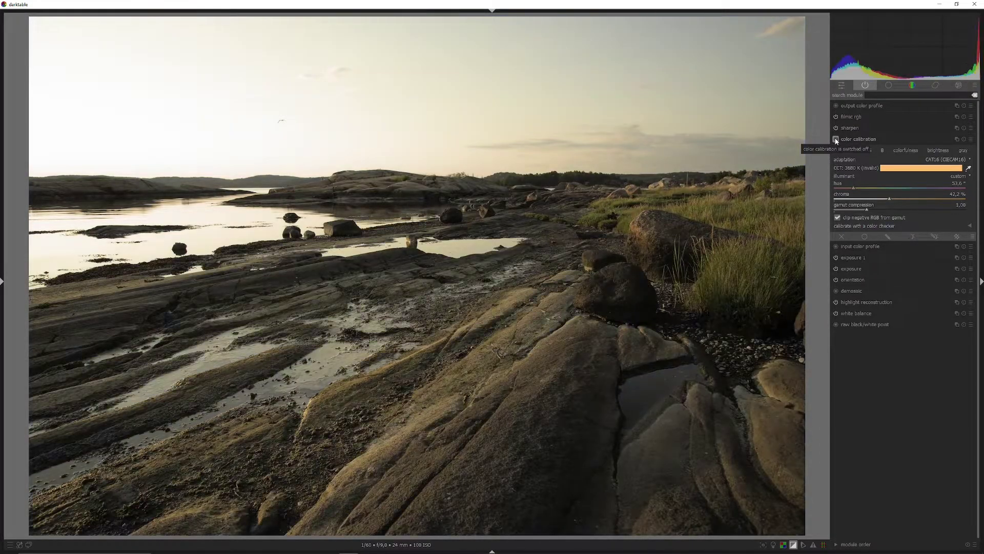
click(836, 139)
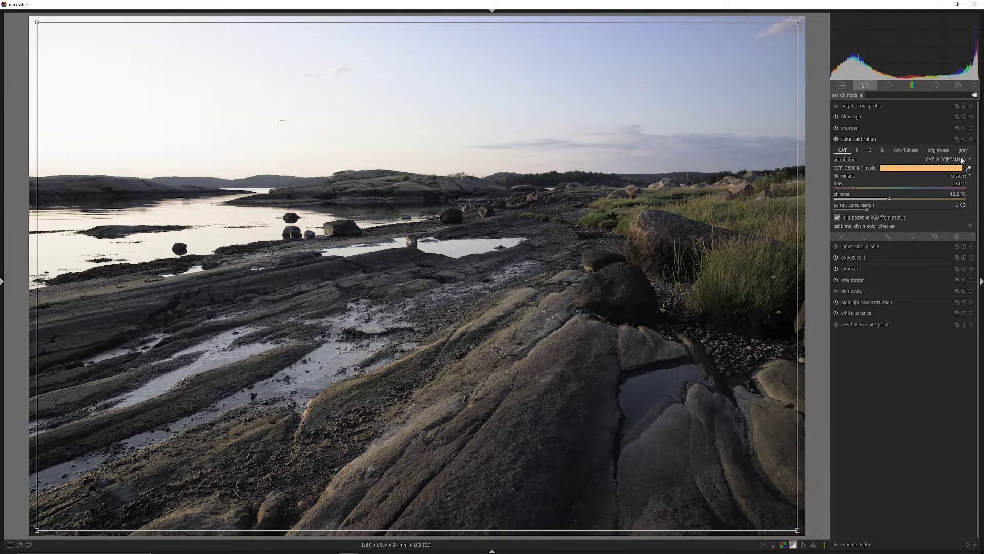
click(920, 136)
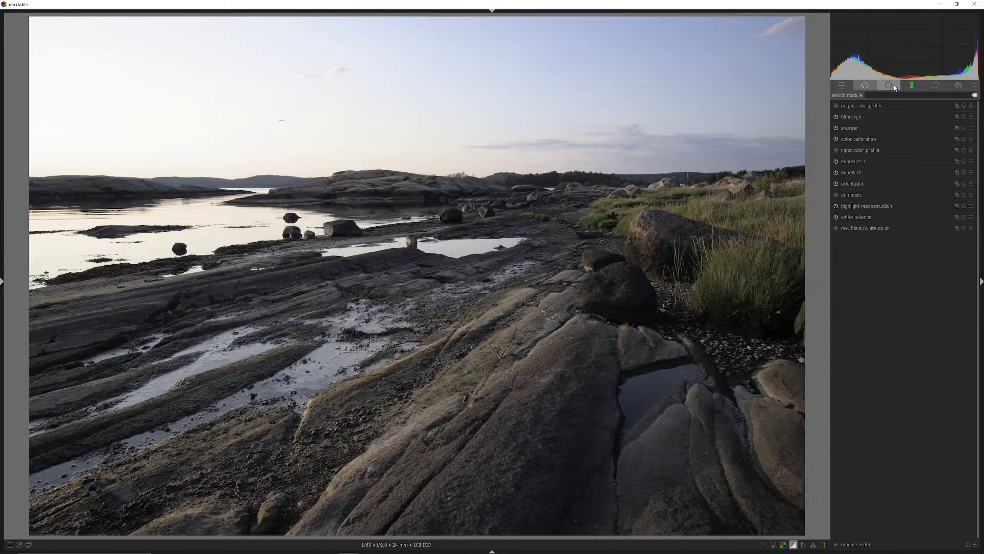
Switch on local contrast and apply its clarity preset.
click(894, 88)
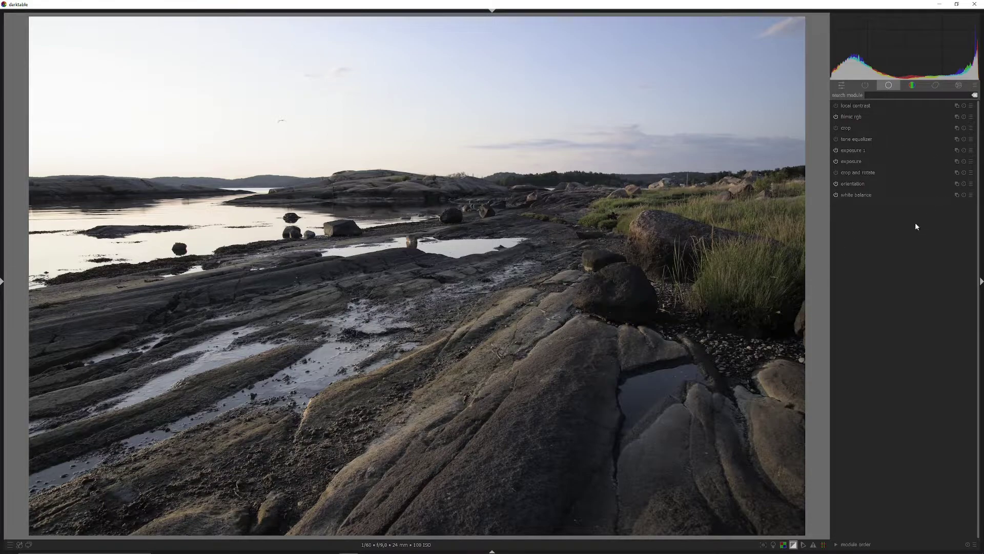
click(836, 106)
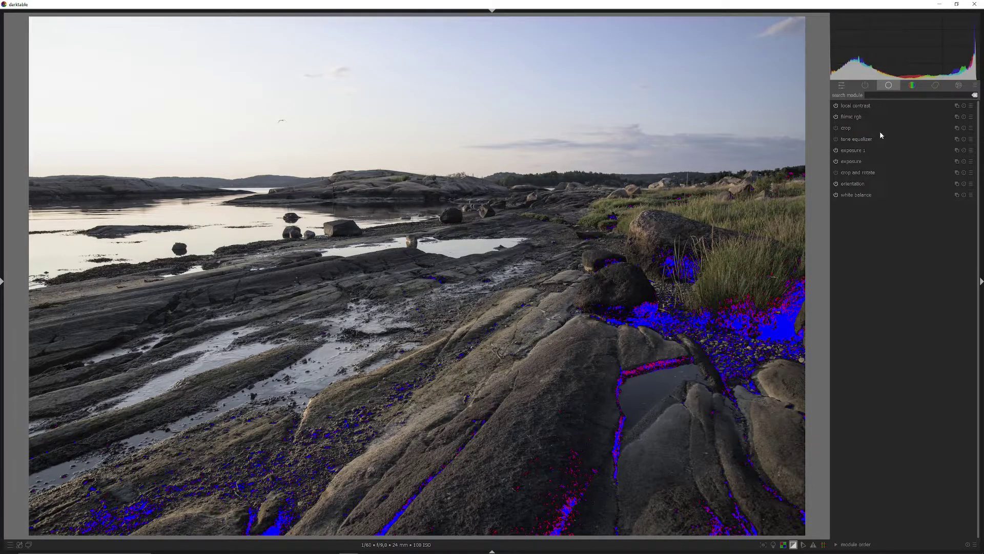
click(971, 105)
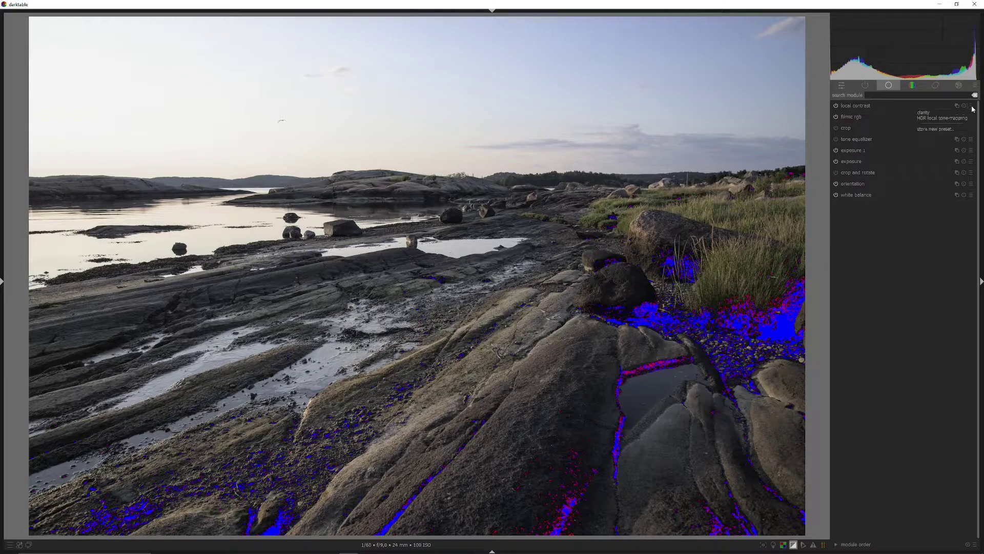
click(935, 113)
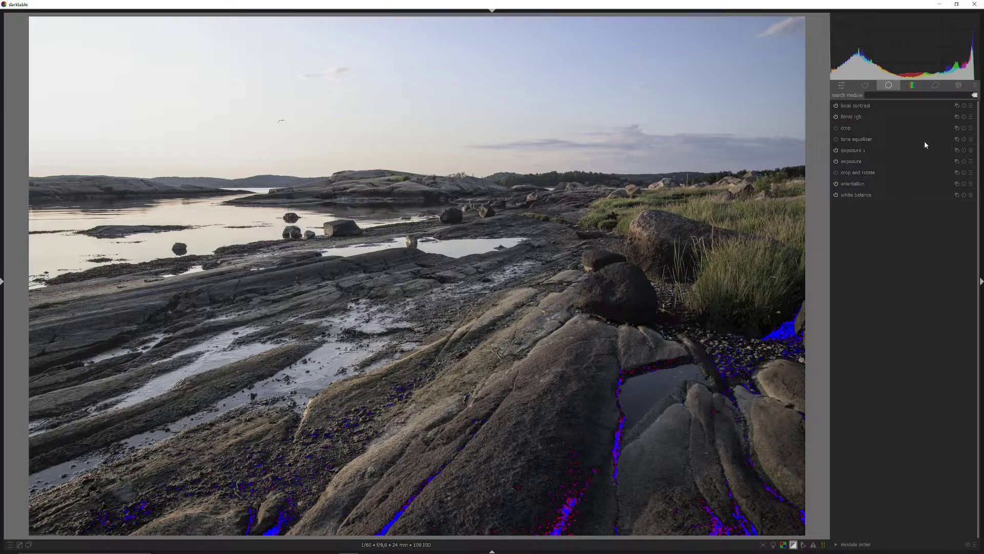
Try the tone equalizer preset compress shadows/highlights (eigf): medium and compare the photo with the module off and on.
click(970, 139)
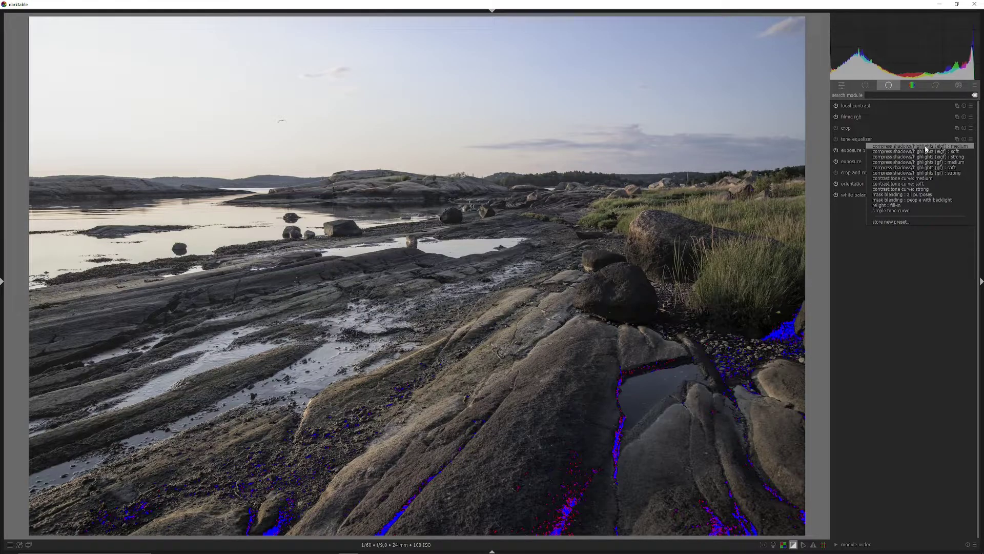
click(957, 206)
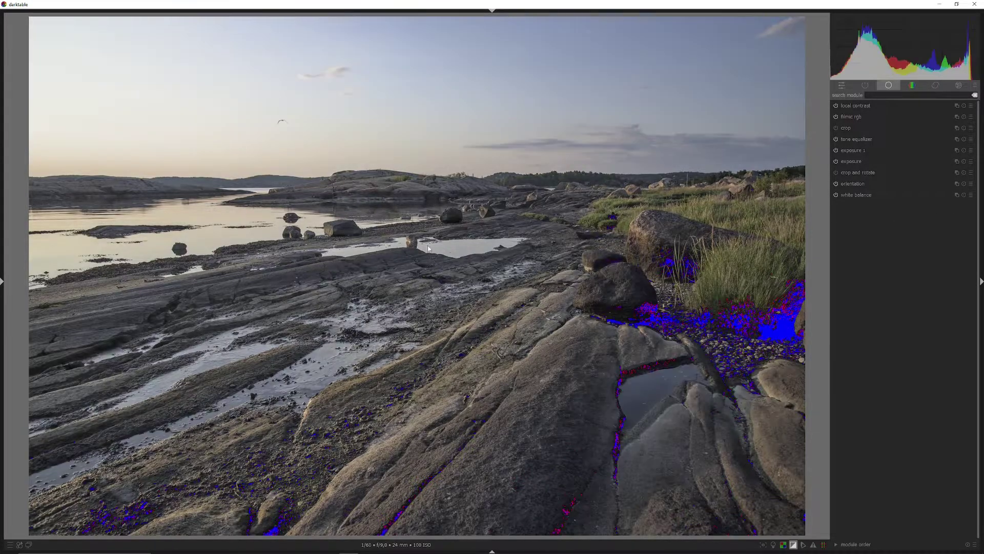
click(836, 139)
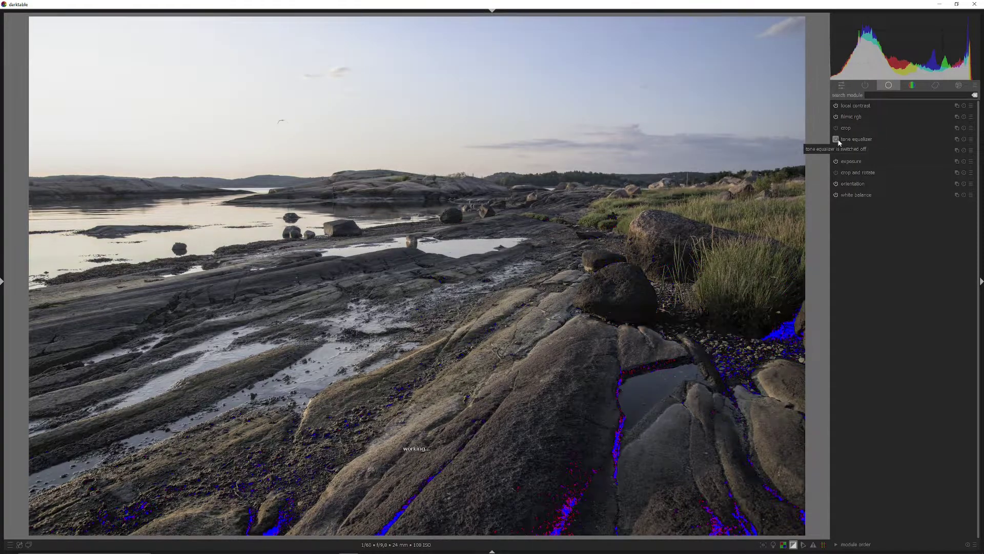
click(837, 139)
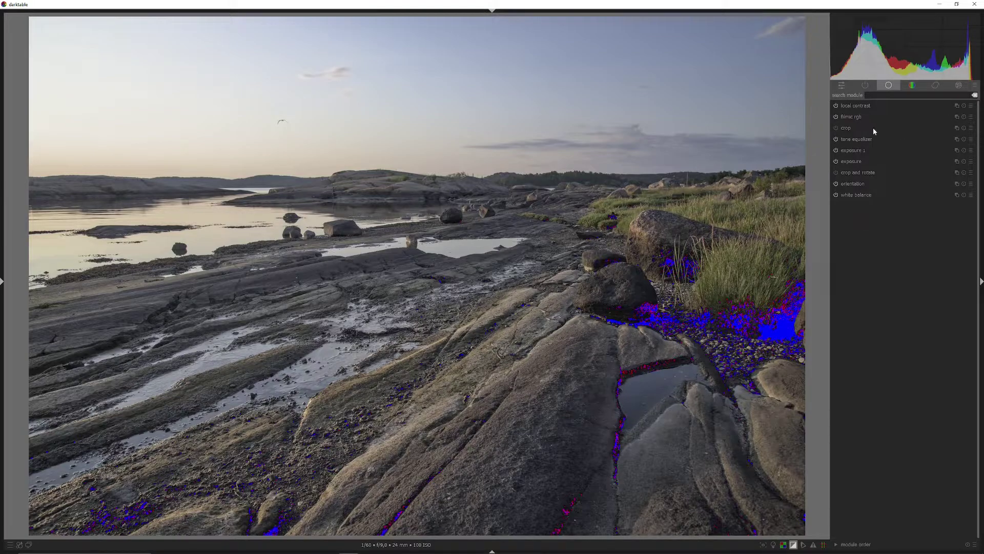
Try the tone equalizer preset compress shadows/highlights (eigf): soft, compare it with the module off and on, and leave the tone equalizer disabled.
click(971, 140)
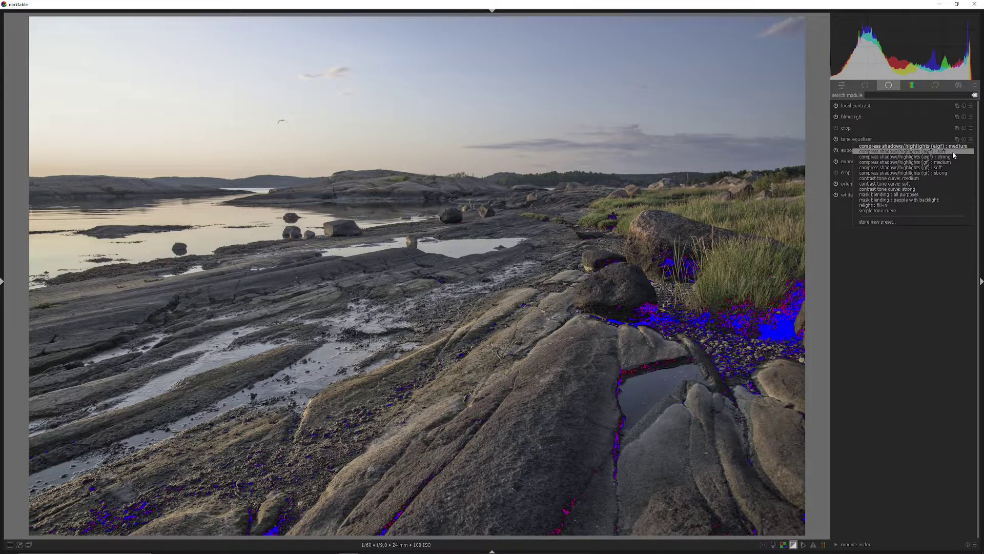
click(954, 152)
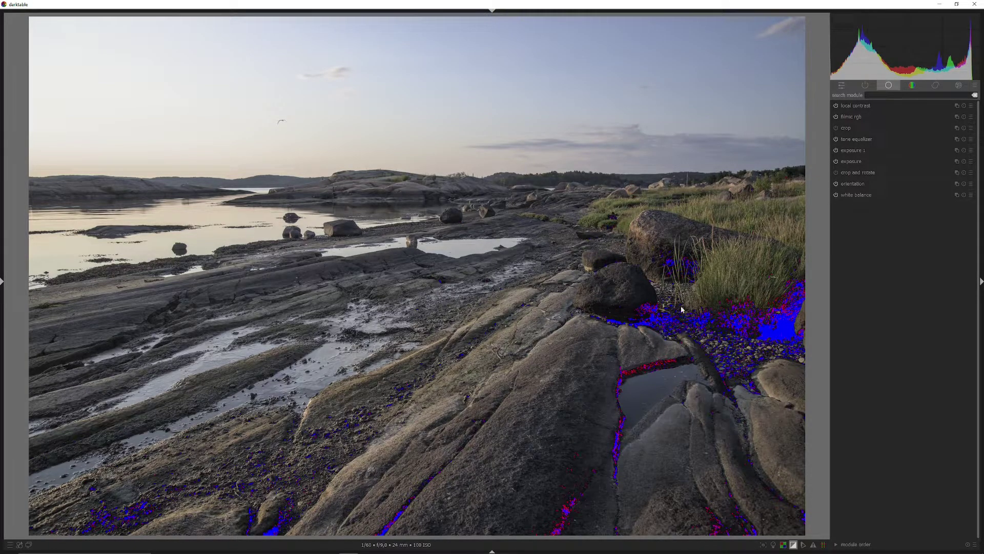
click(836, 139)
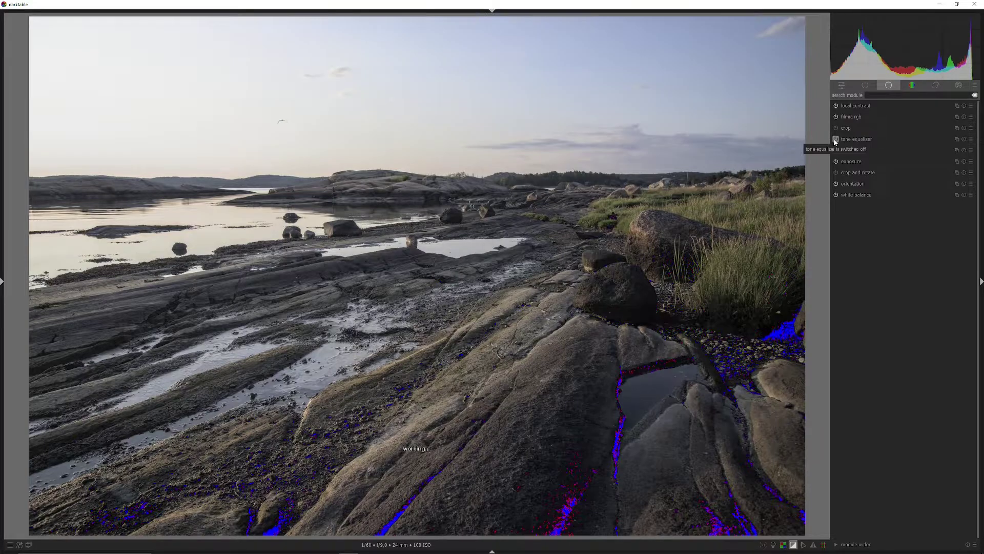
click(835, 140)
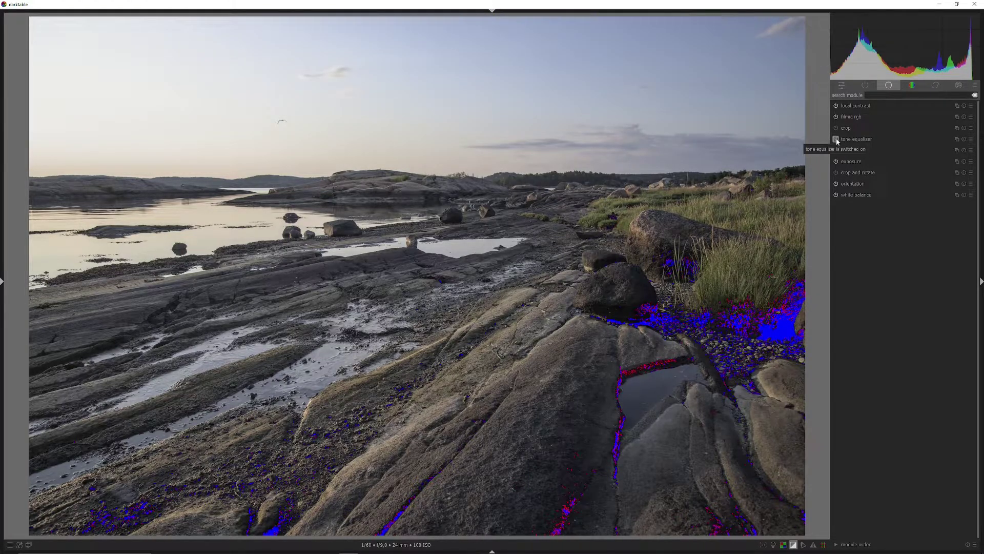
click(836, 140)
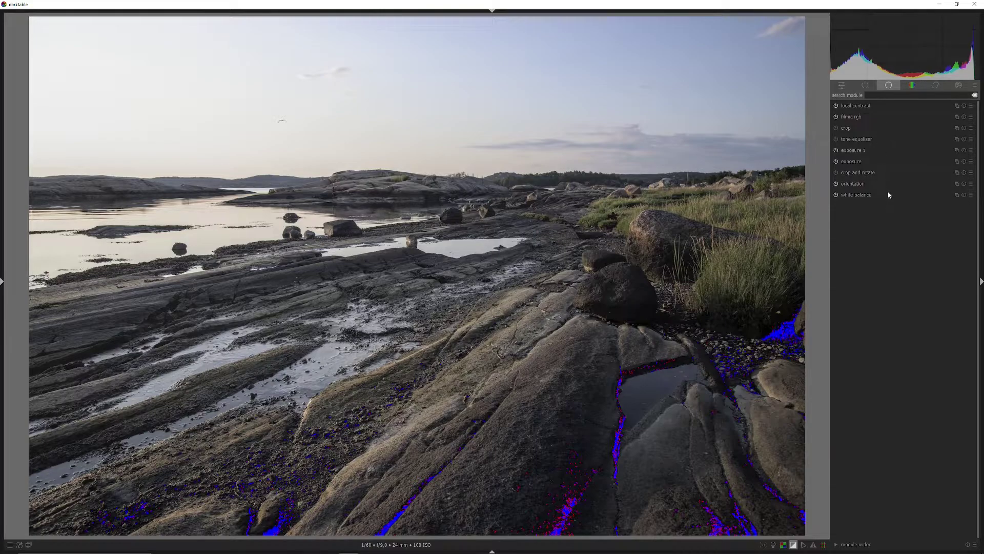
Open color balance rgb and raise the global vibrance to about 10.06% and the contrast to about 2.48%.
click(912, 86)
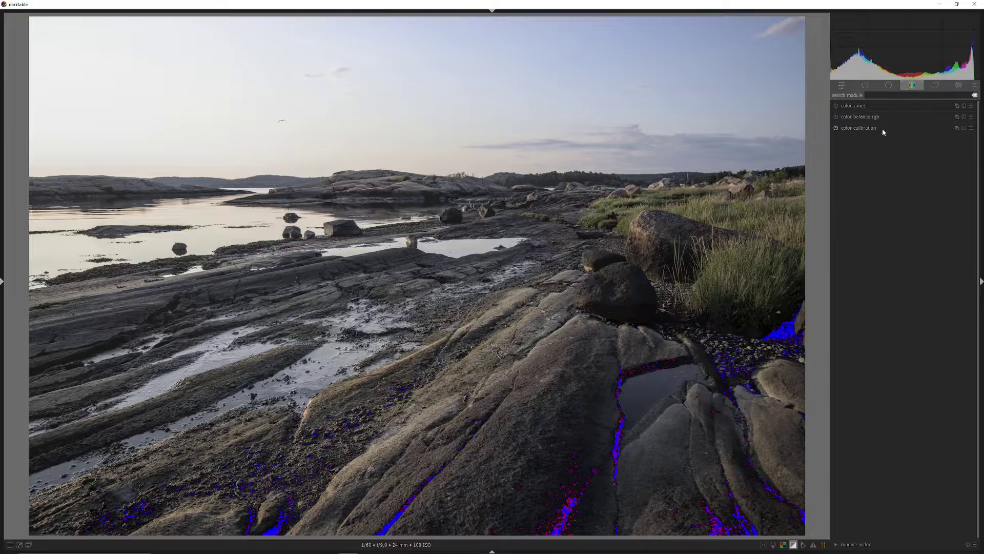
click(862, 118)
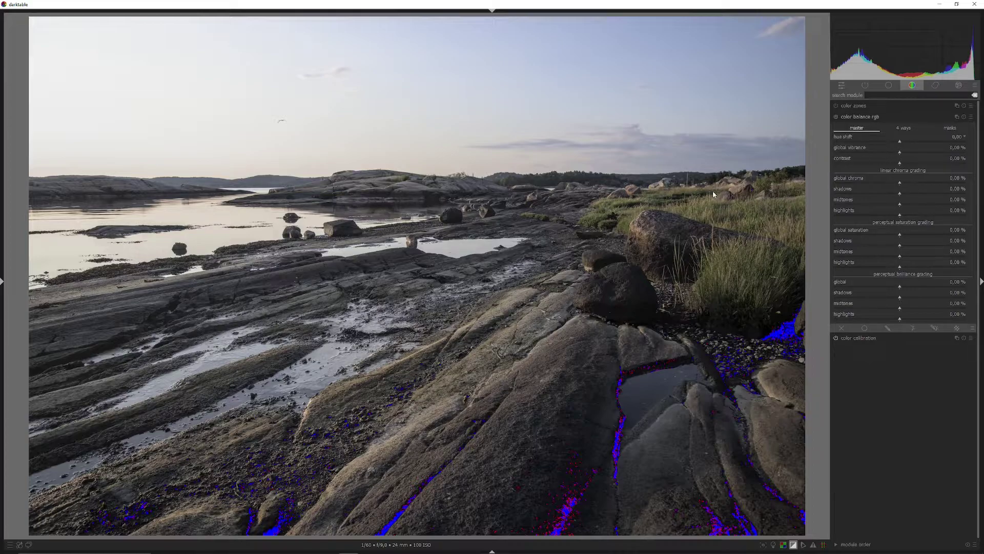
drag(899, 153, 914, 153)
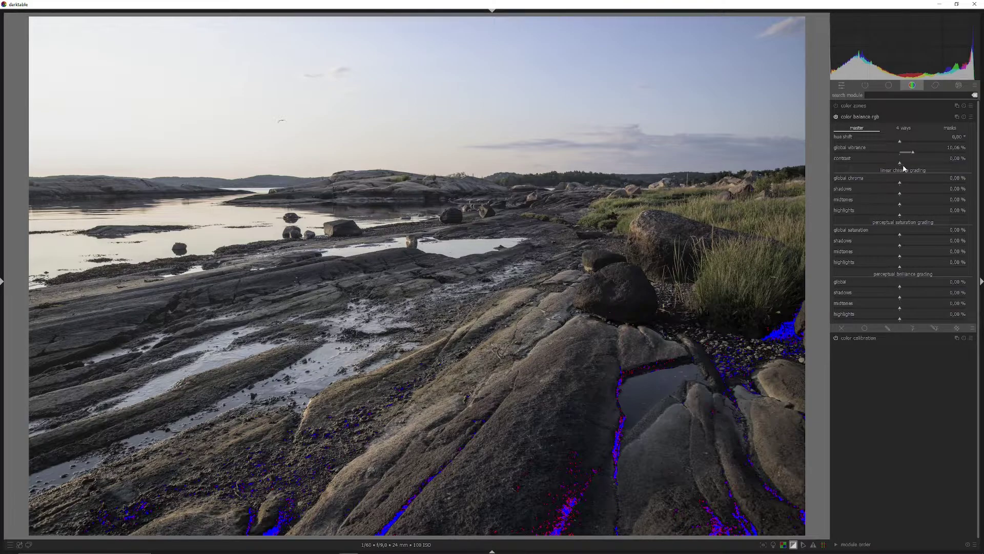
drag(901, 165, 899, 169)
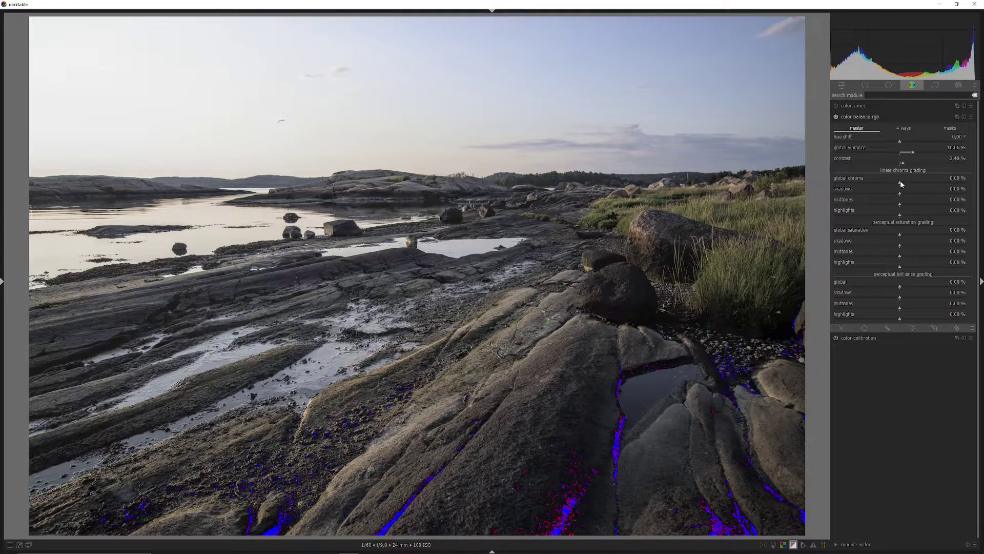
Set the linear chroma grading to about 13.85% global, 18.95% shadows, 51.02% midtones and 20.70% highlights.
drag(901, 183, 918, 183)
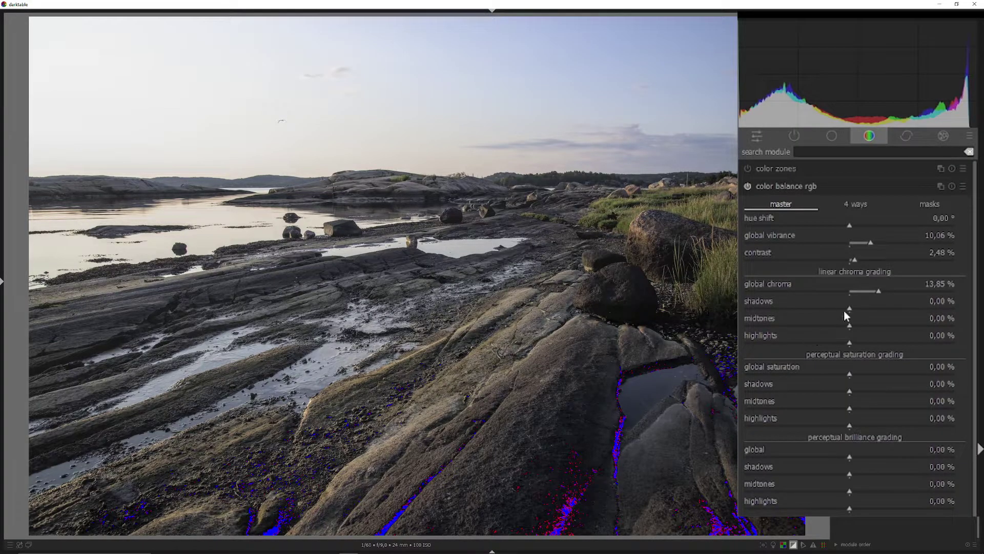
drag(846, 309, 904, 319)
mouse_move(851, 344)
mouse_down()
mouse_move(876, 343)
mouse_move(851, 373)
mouse_move(917, 373)
mouse_move(893, 374)
mouse_up()
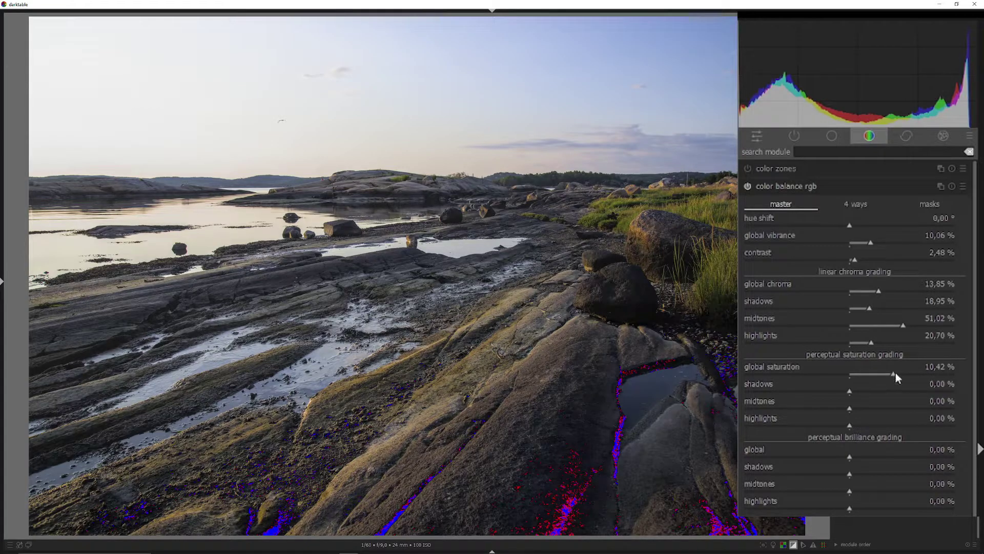
Set the perceptual saturation grading to about 9.84% global, 5.76% shadows, 9.99% midtones and 12.90% highlights.
drag(894, 372, 891, 373)
drag(855, 392, 892, 408)
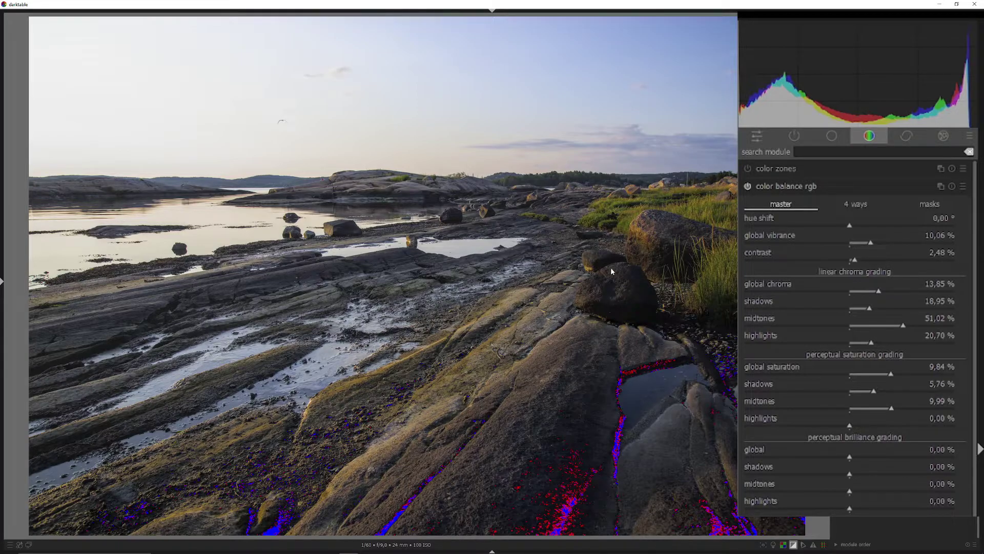
drag(849, 425, 903, 426)
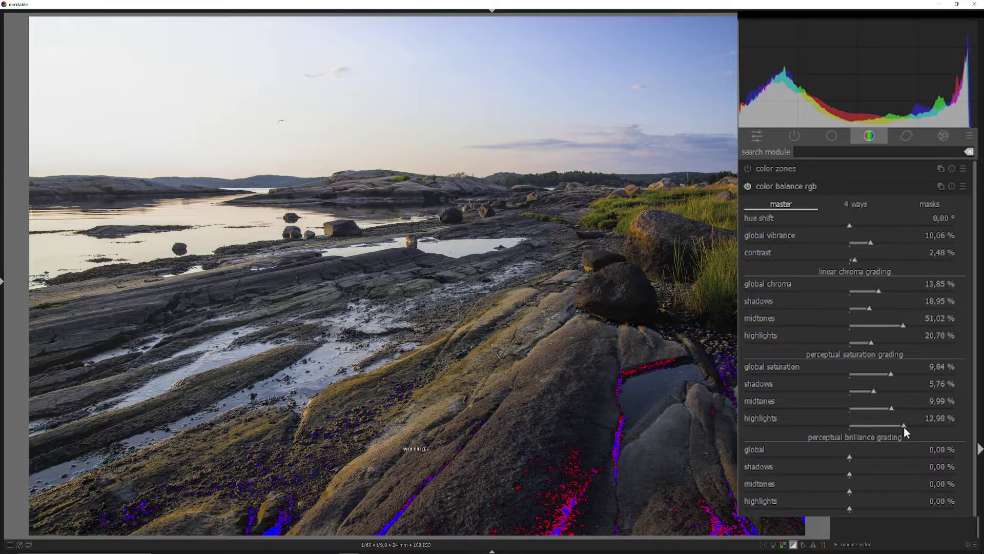
Turn off the clipping indication and set the perceptual brilliance to about -4.88% highlights, -4.45% shadows and 11.44% midtones.
click(793, 544)
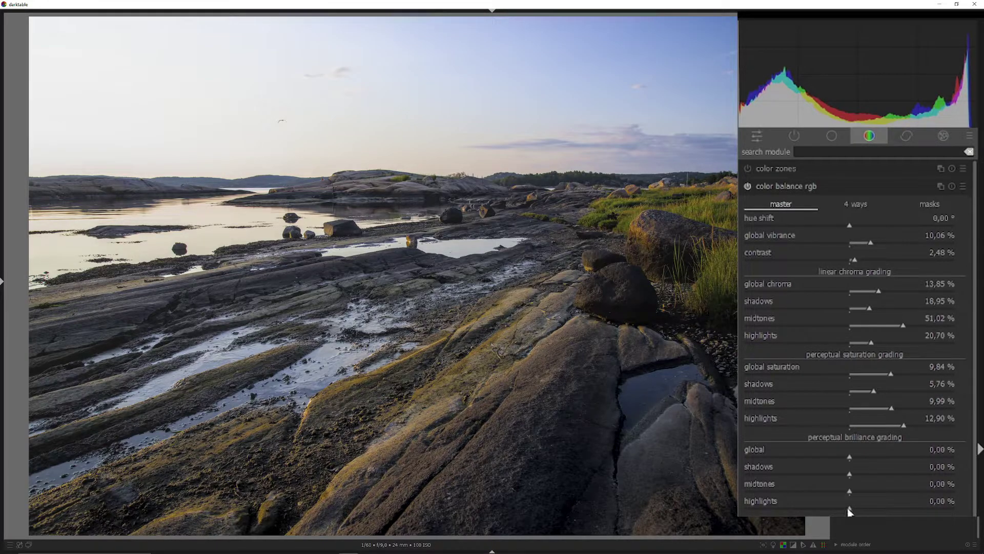
mouse_move(840, 513)
mouse_down()
mouse_move(810, 514)
mouse_move(828, 514)
mouse_up()
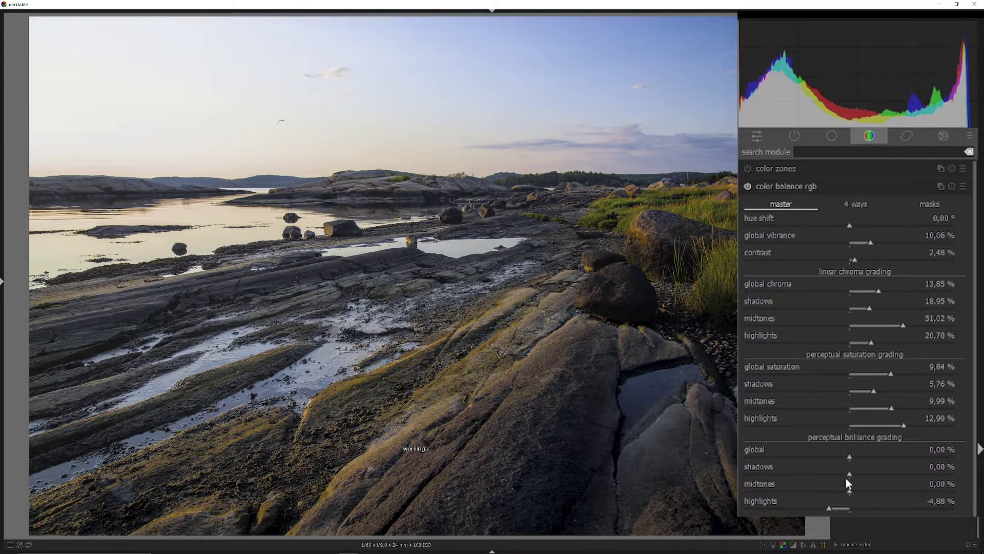
drag(850, 472, 892, 470)
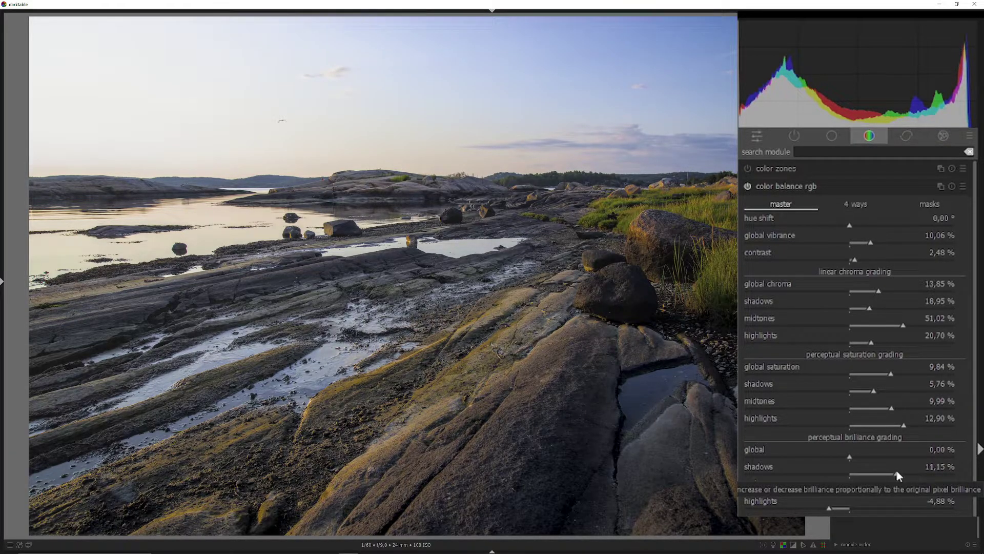
drag(853, 493, 830, 478)
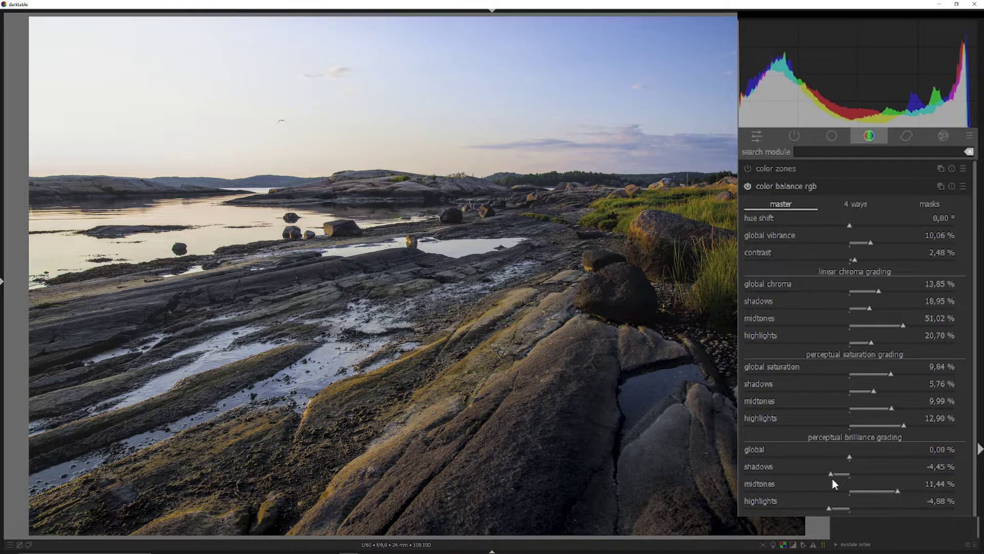
Refine the perceptual brilliance to about 10.4% midtones and -6.8% global, and compare the photo with color balance rgb off and on.
drag(899, 492, 896, 491)
drag(850, 455, 896, 451)
drag(905, 452, 821, 461)
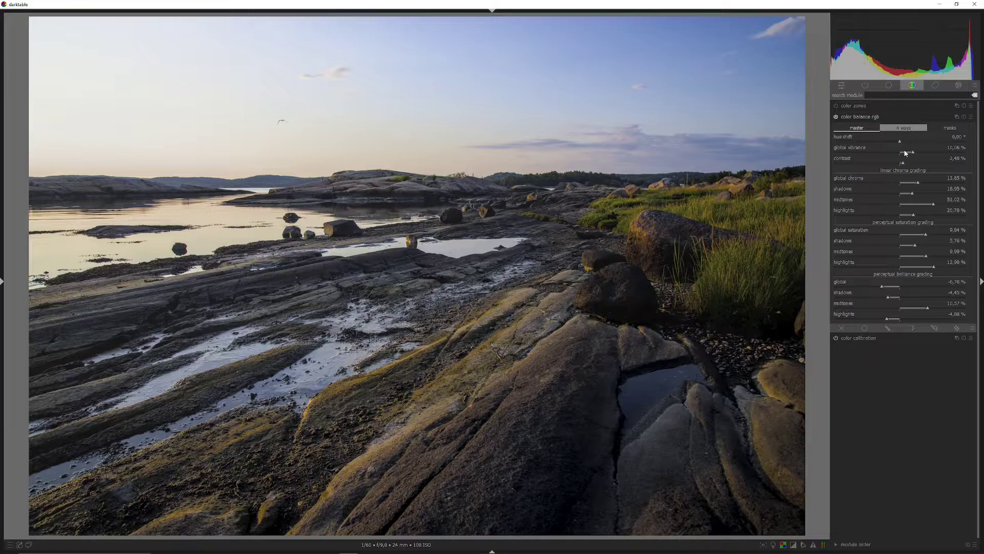
click(836, 116)
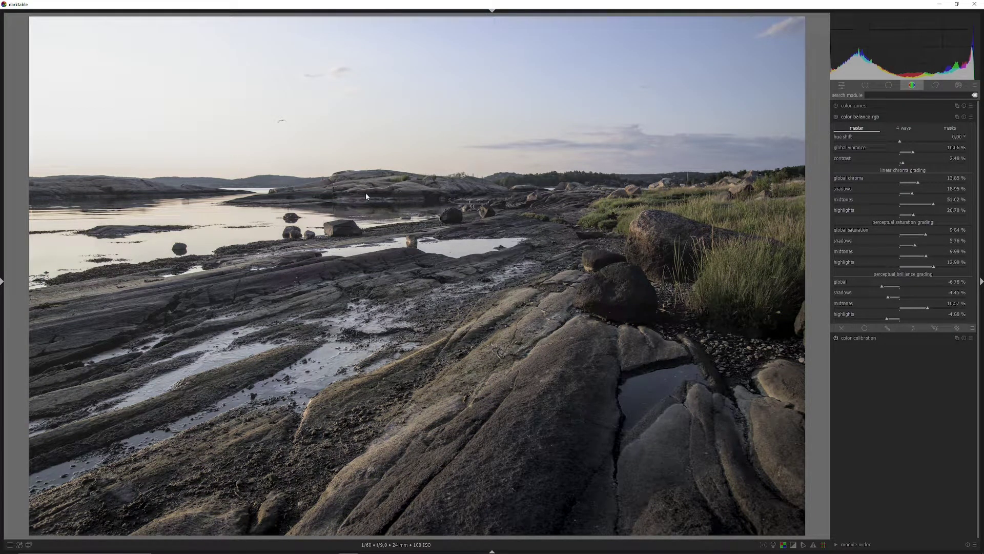
click(836, 117)
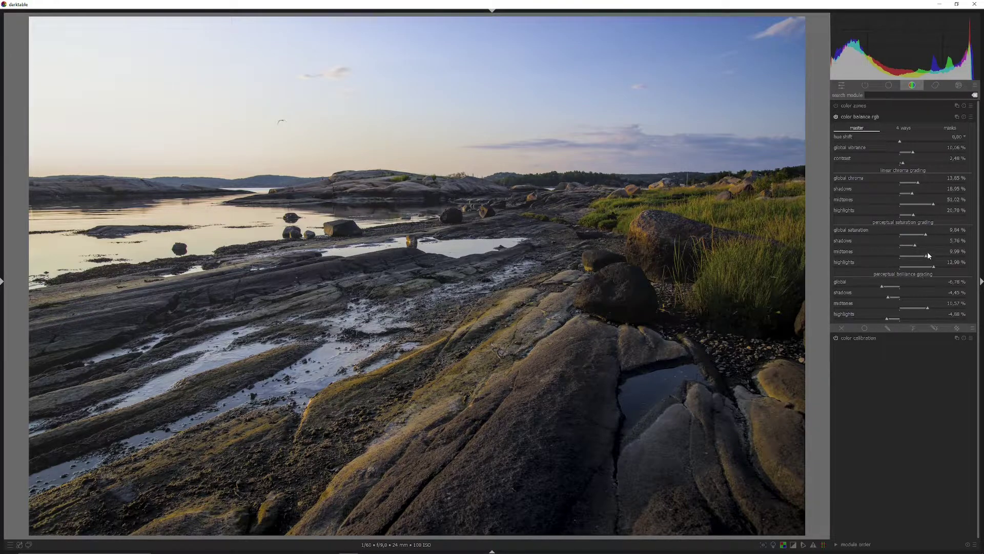
Raise the global perceptual saturation in color balance rgb to about 12.98%.
click(928, 236)
drag(929, 238, 933, 236)
Turn on denoise (profiled) and haze removal for the photo.
click(936, 85)
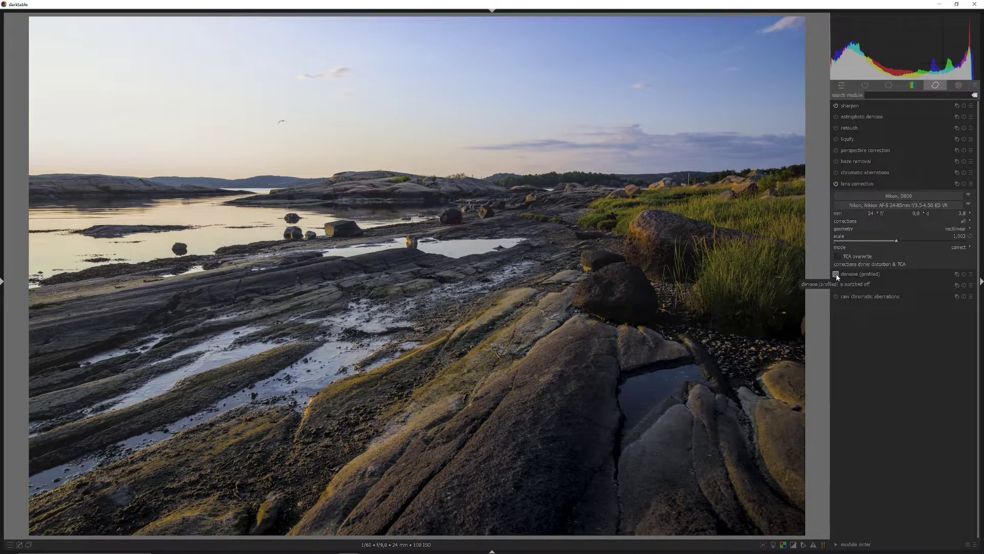
click(836, 275)
click(835, 162)
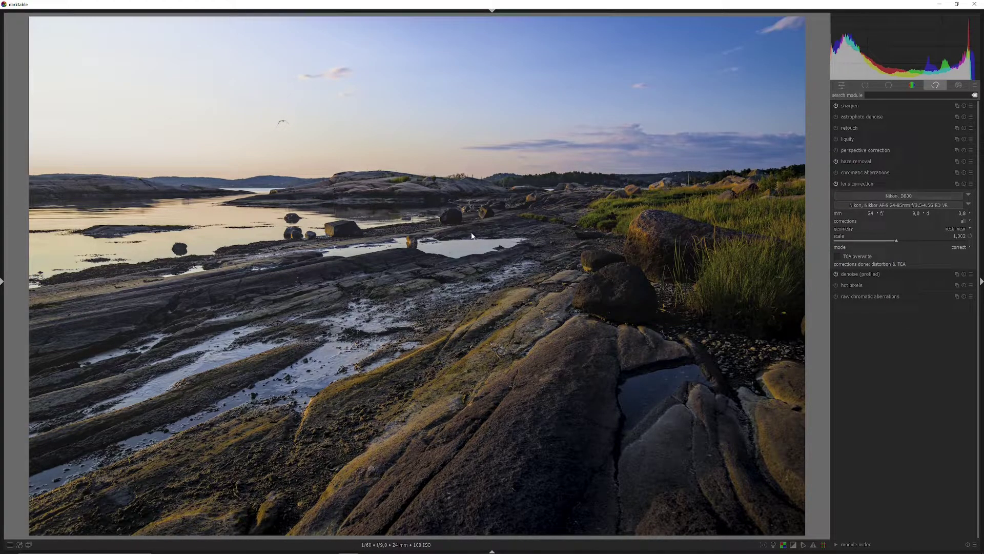
Raise the global perceptual brilliance in color balance rgb to about 4% and collapse the module.
click(912, 86)
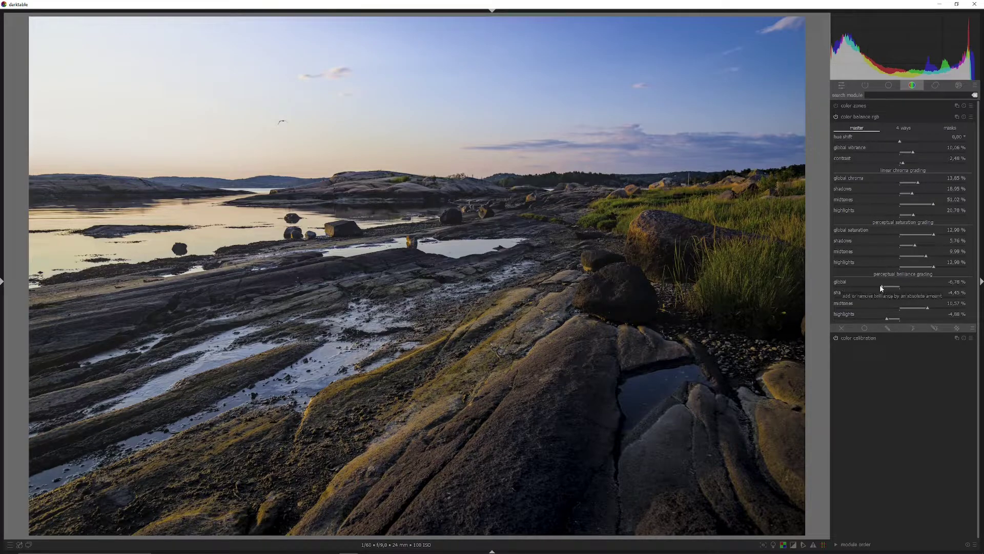
drag(884, 289, 901, 289)
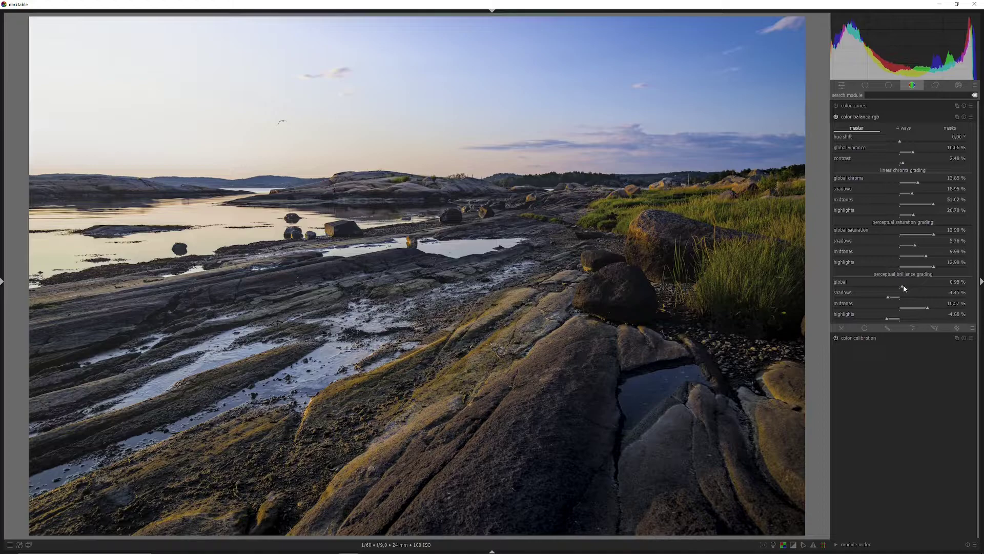
drag(905, 288, 912, 289)
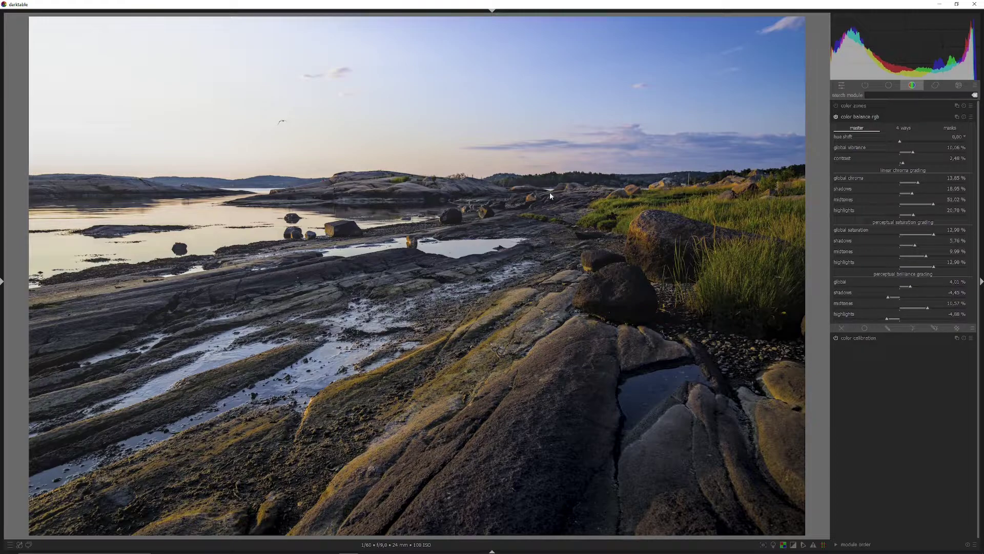
click(923, 116)
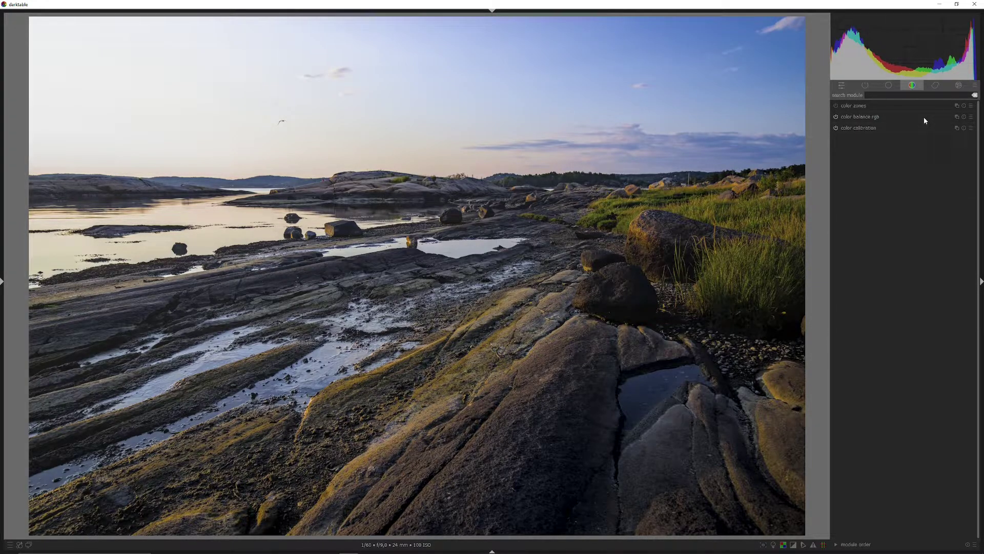
Turn on the chromatic aberrations correction.
click(937, 86)
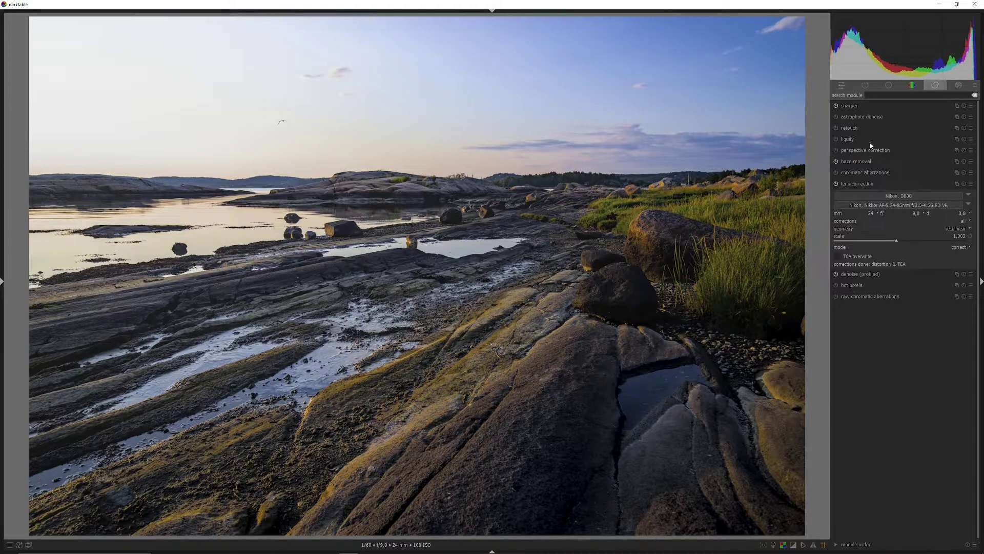
click(836, 173)
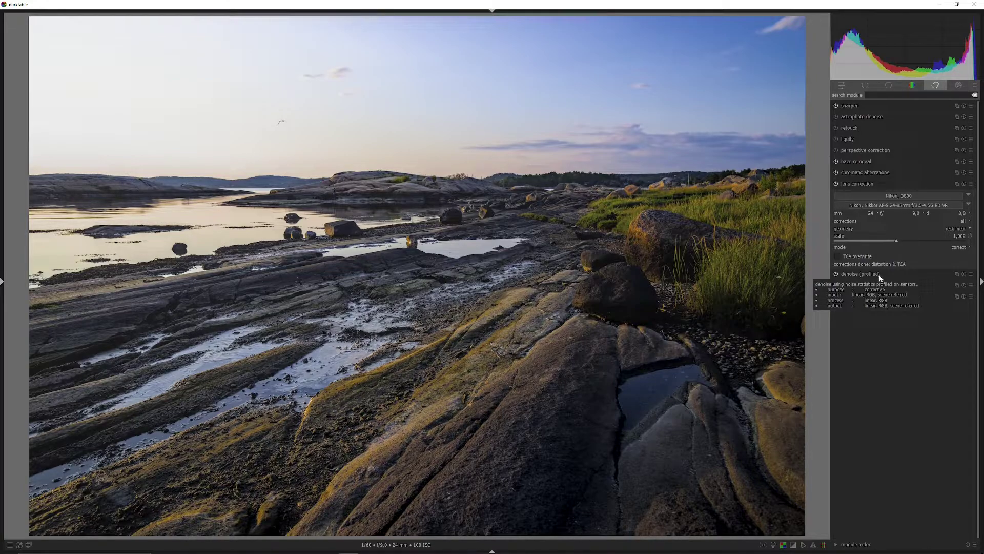
Review the denoise (profiled), lens correction and chromatic aberrations settings, and compare the photo with haze removal off and on.
click(885, 273)
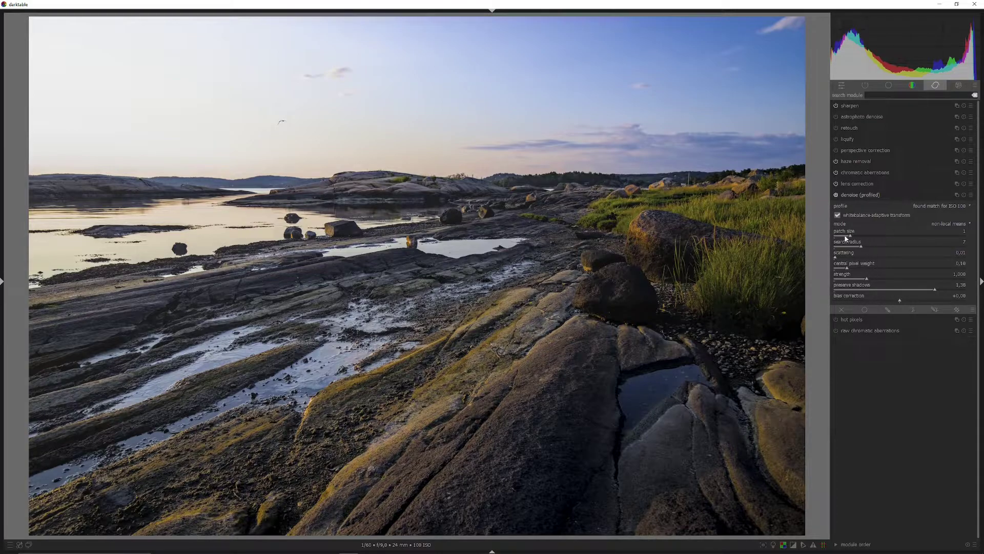
click(906, 195)
click(879, 183)
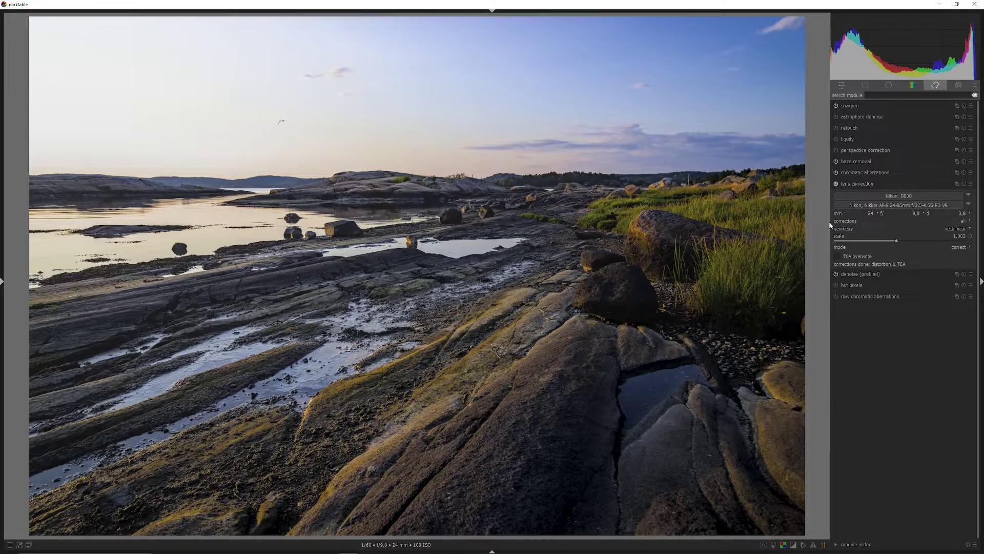
click(863, 173)
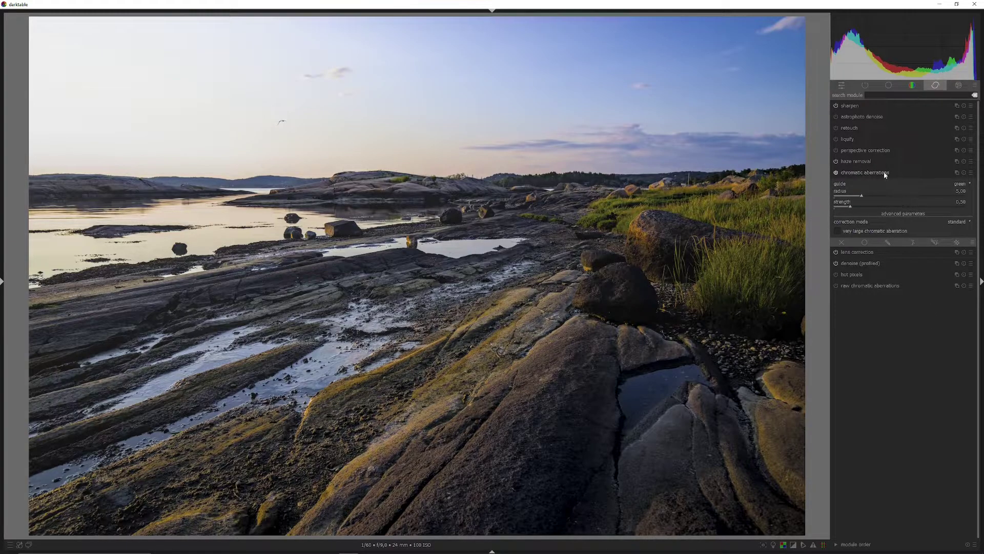
click(835, 162)
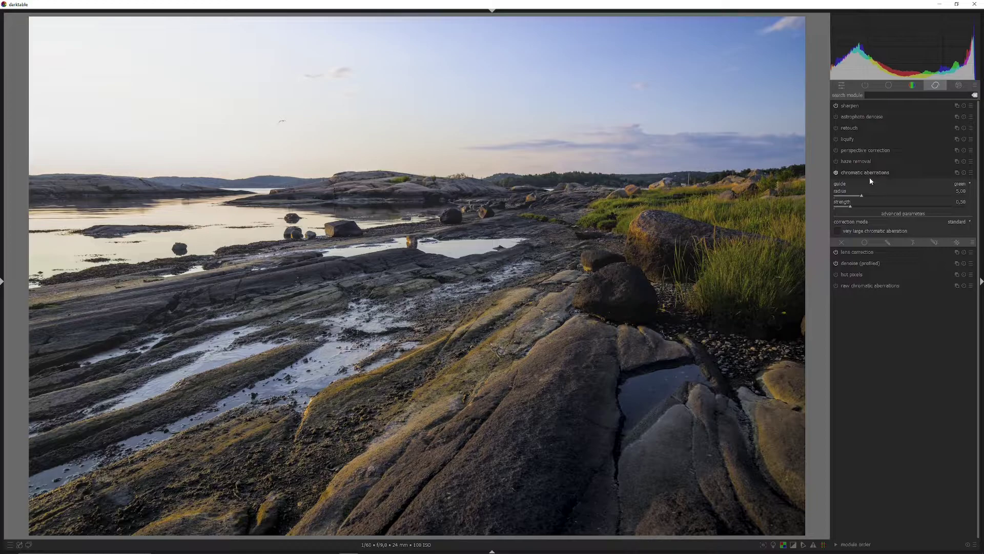
click(835, 161)
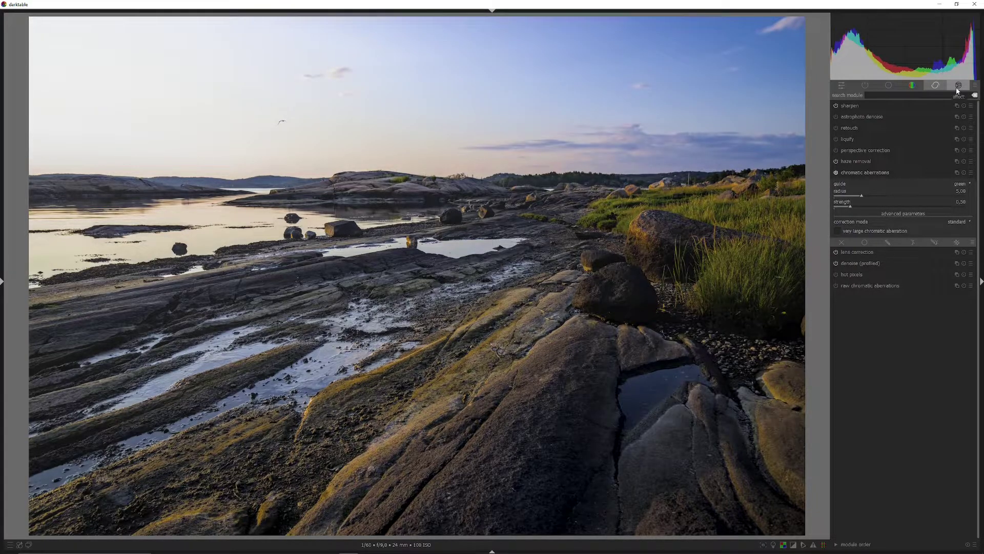
Try a wide elliptical vignetting with about 99.44% scale, 118.69% fall-off strength and a 1.679 width/height ratio.
click(957, 88)
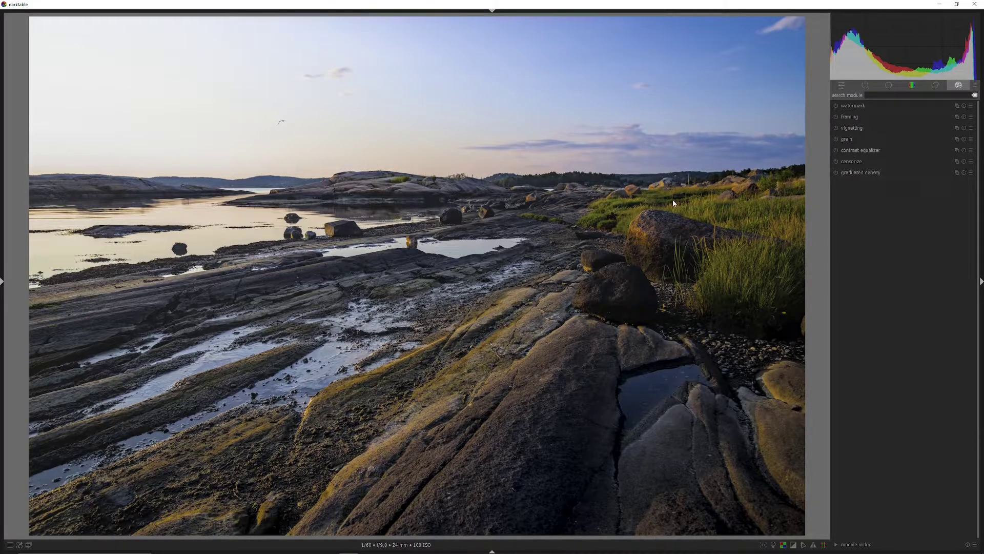
click(866, 128)
click(836, 127)
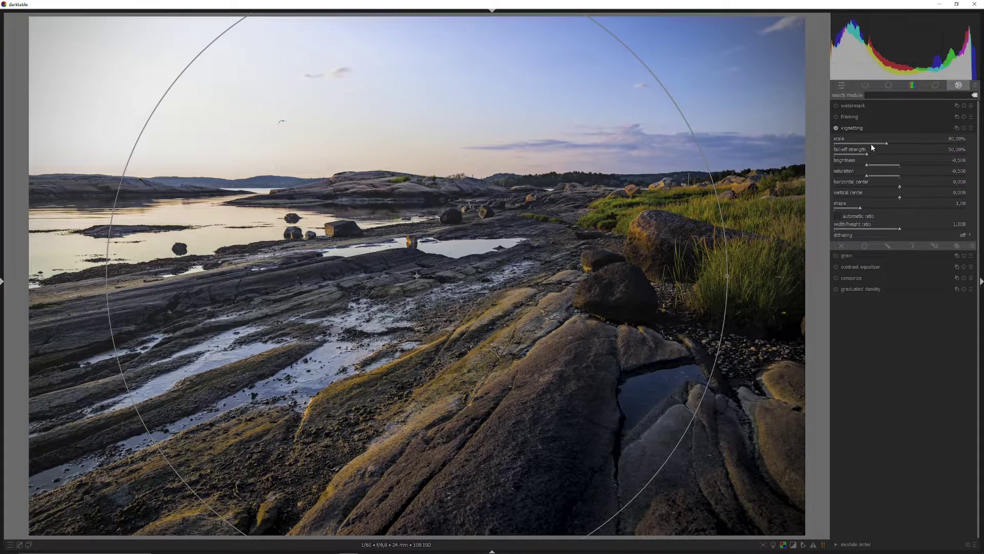
drag(863, 145, 853, 150)
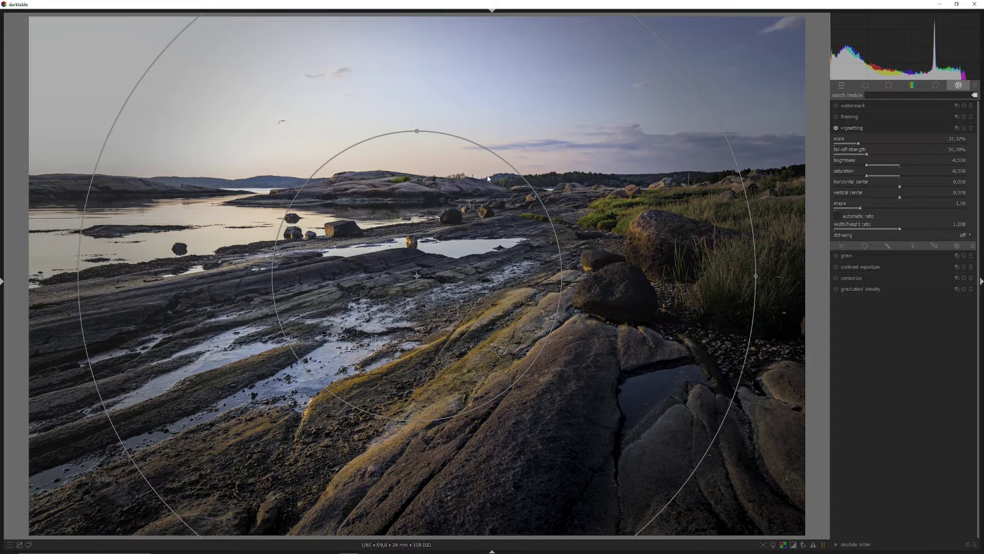
drag(418, 129, 411, 157)
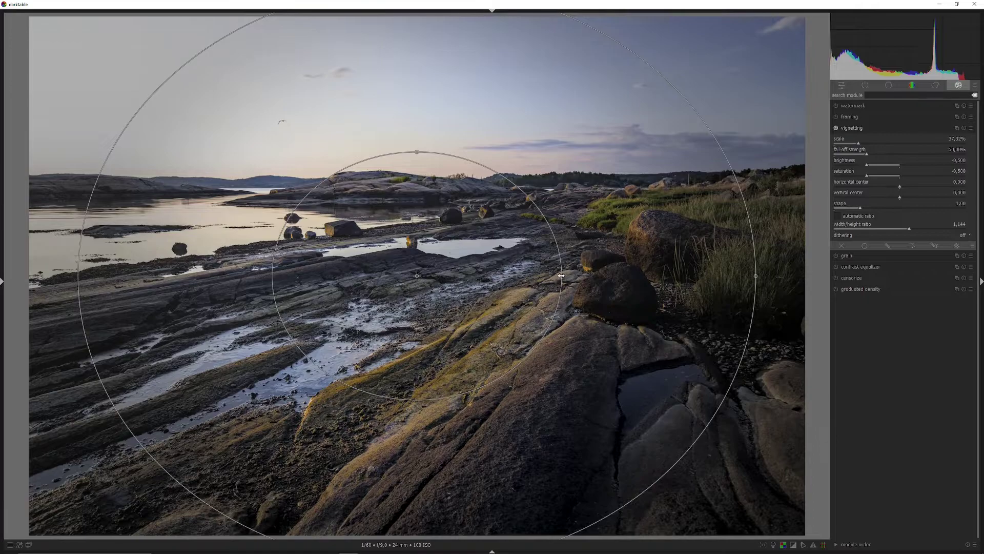
drag(561, 277, 803, 286)
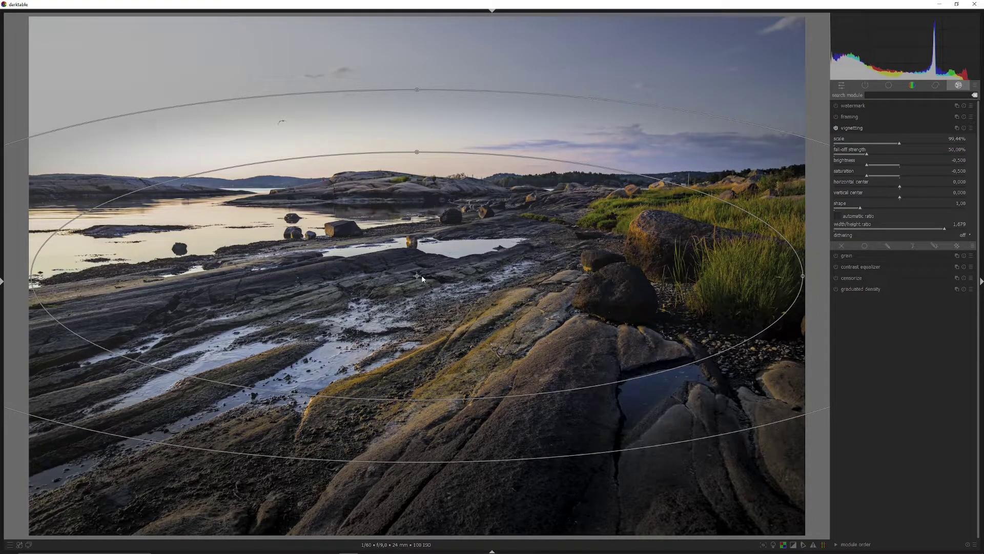
drag(416, 277, 416, 276)
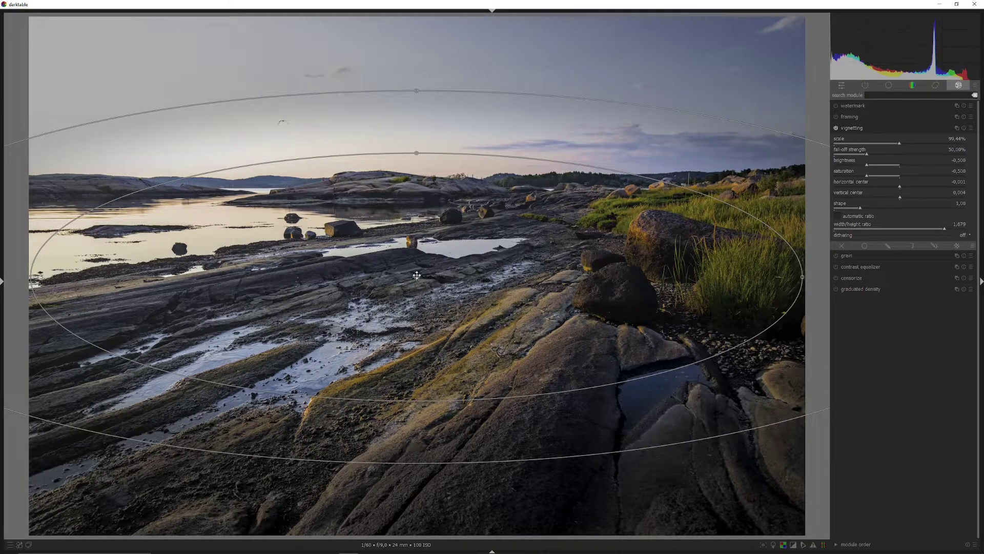
drag(416, 85, 439, 4)
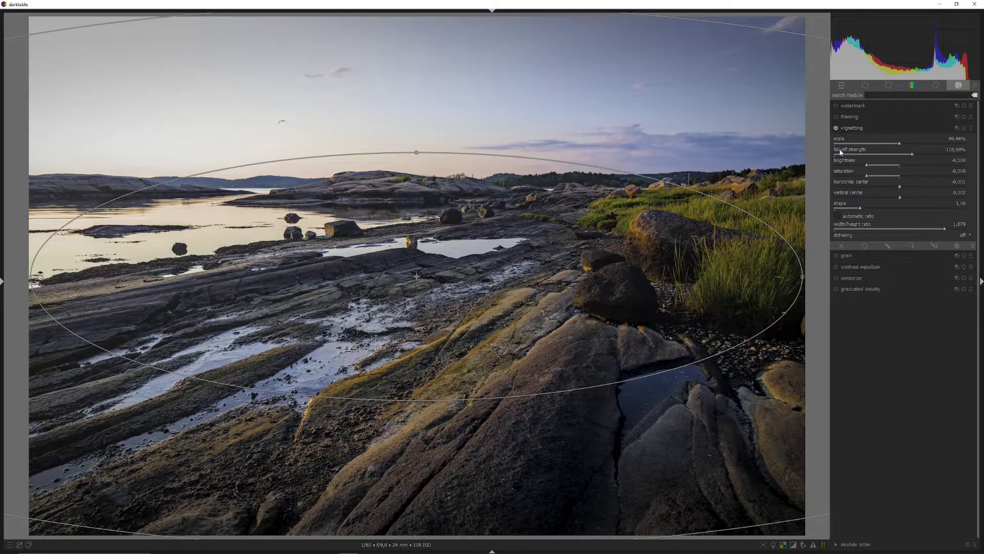
Set the vignetting saturation to about -0.102 and width/height ratio to 1.658, and move its center to about -0.006 horizontally and 0.023 vertically.
drag(877, 178, 891, 179)
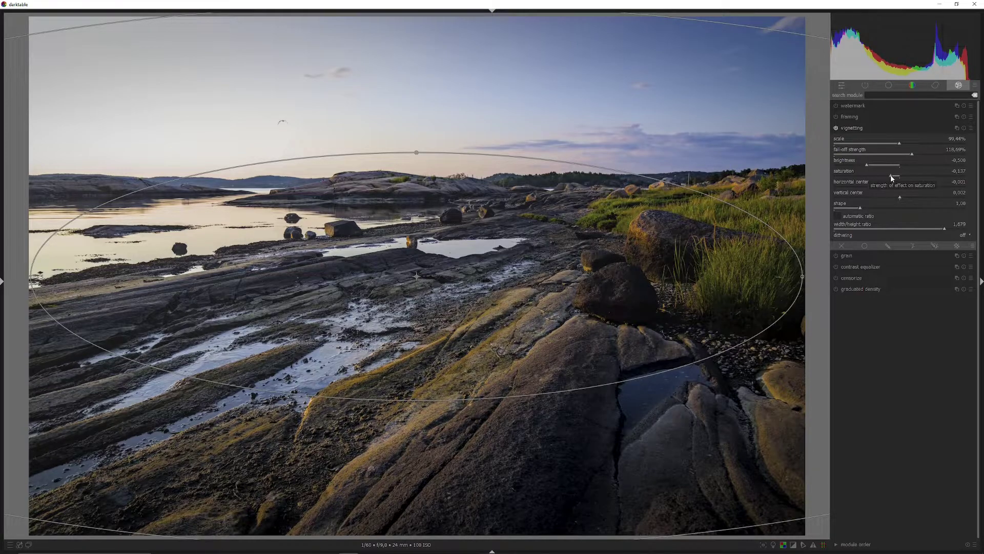
scroll(892, 178, up, 2)
drag(416, 152, 416, 144)
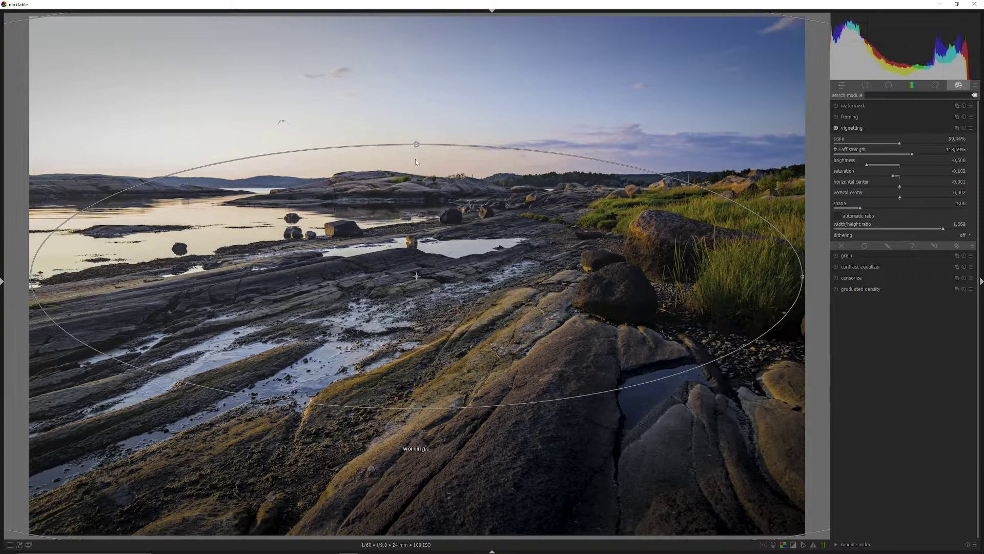
drag(416, 277, 415, 282)
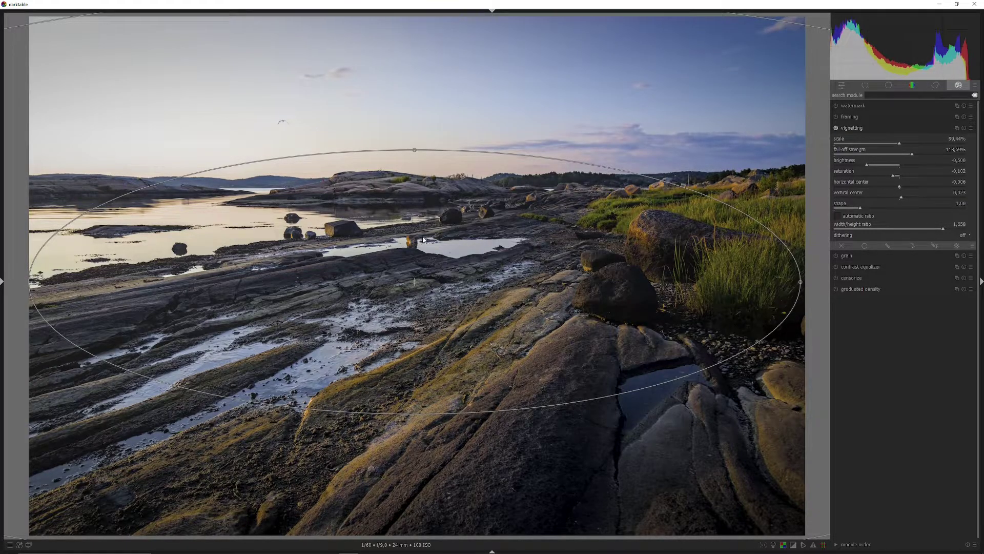
Compare the photo with vignetting off and on, and reset the vignetting parameters and turn the module off.
click(835, 127)
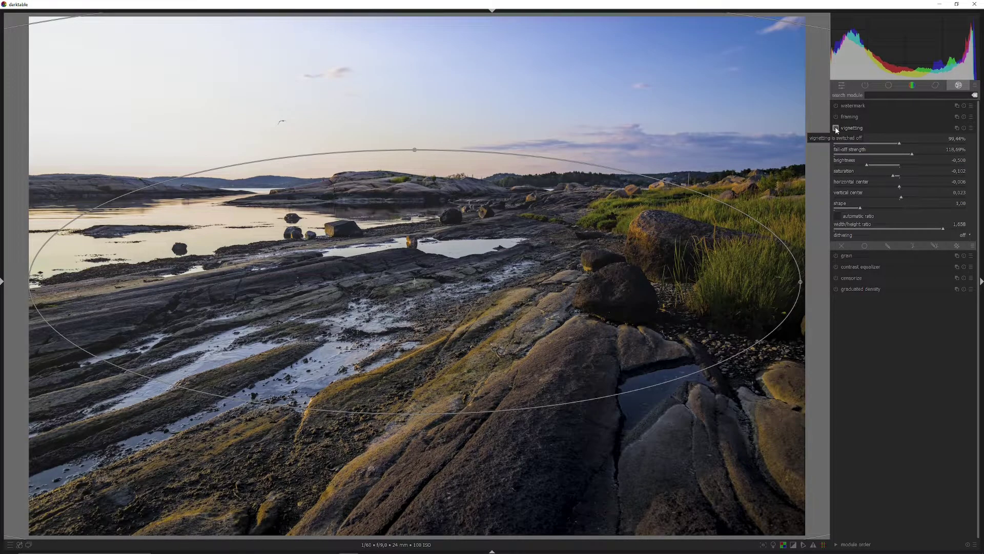
click(836, 128)
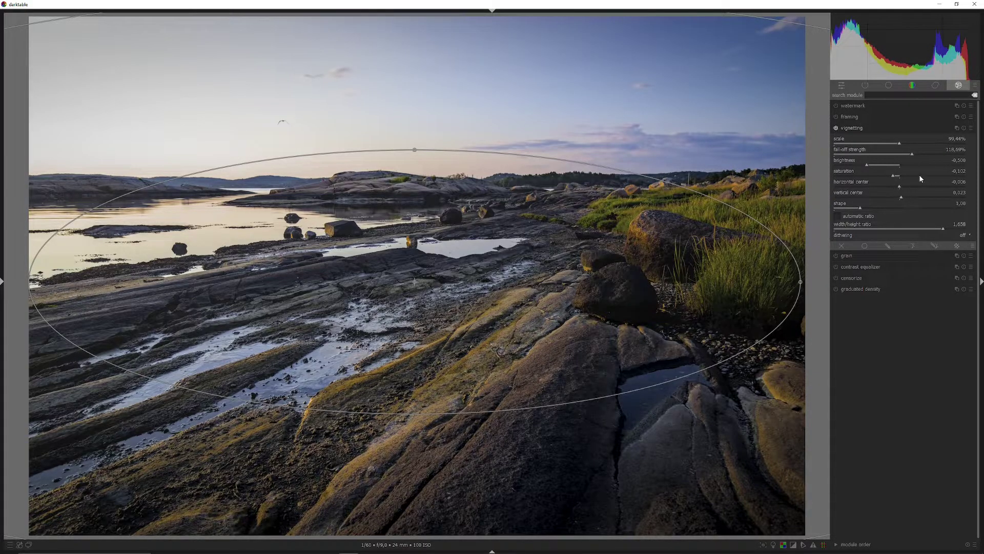
click(963, 128)
click(836, 127)
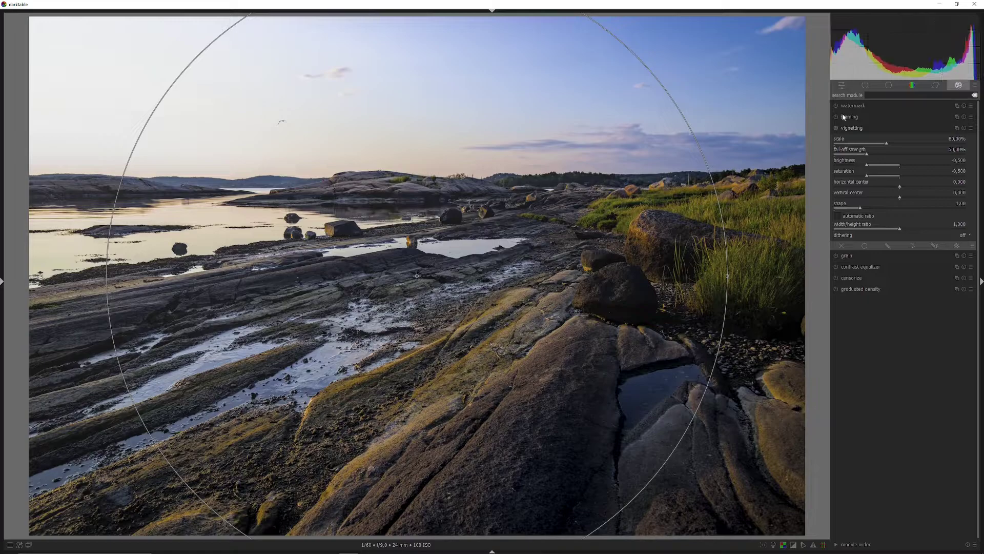
Try the bloom preset in the contrast equalizer and replace it with the clarity preset.
click(905, 267)
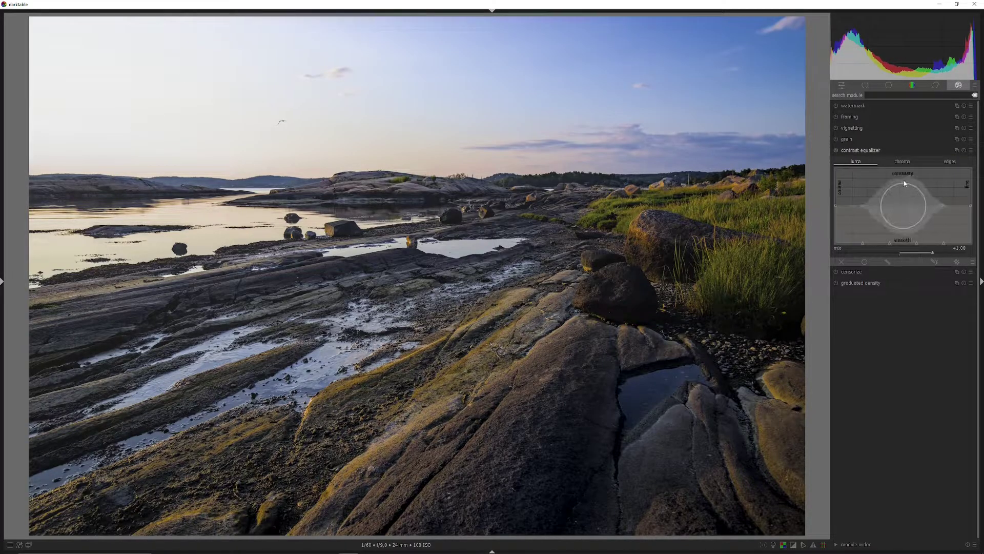
click(971, 150)
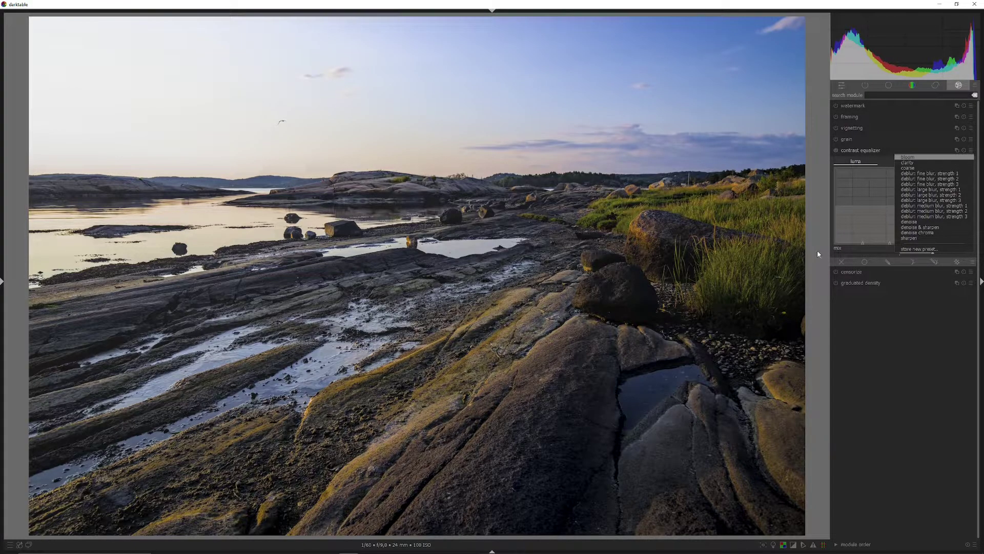
click(908, 156)
click(971, 150)
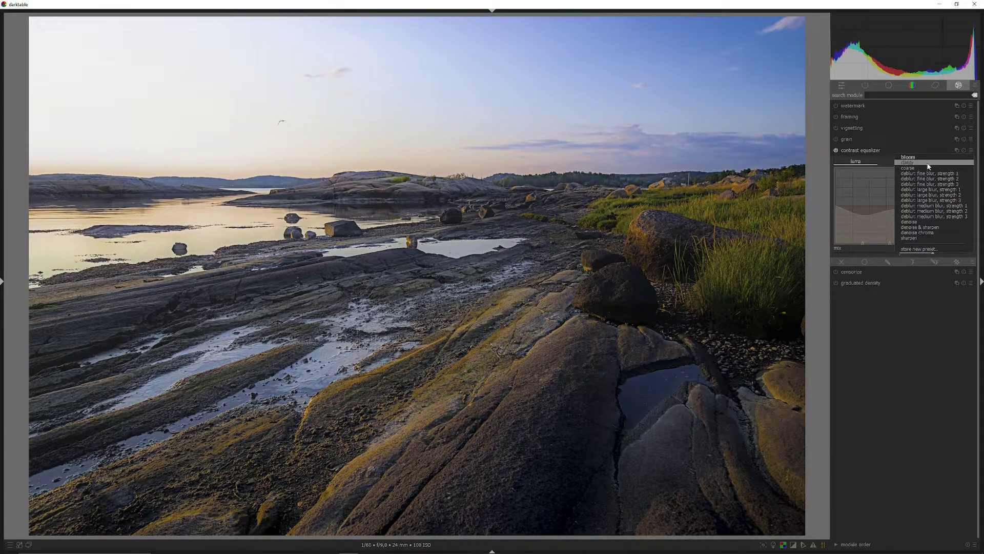
key(Return)
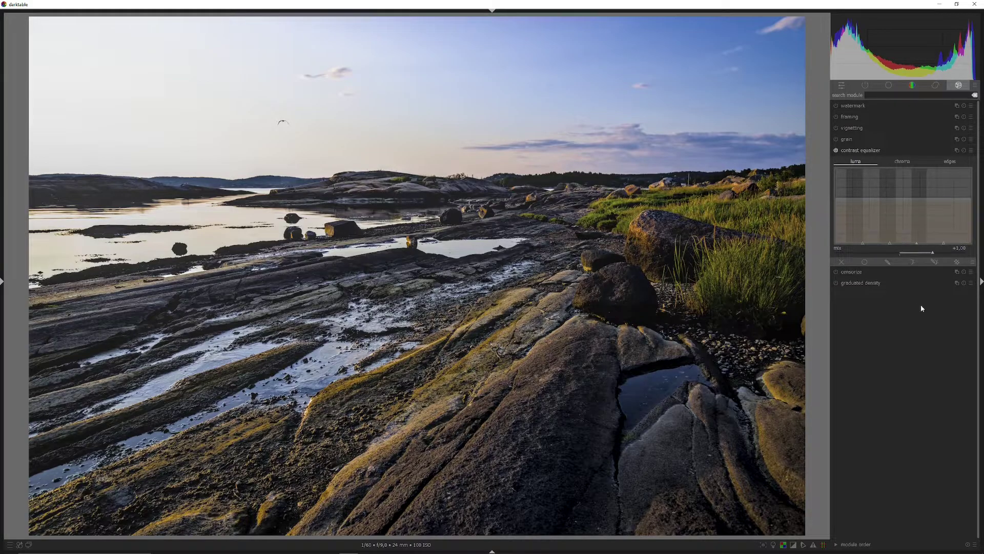
Enable drawn and parametric mask blending for the contrast equalizer, reduce its opacity to 17%, and compare the photo with the module off and on.
click(935, 263)
click(884, 284)
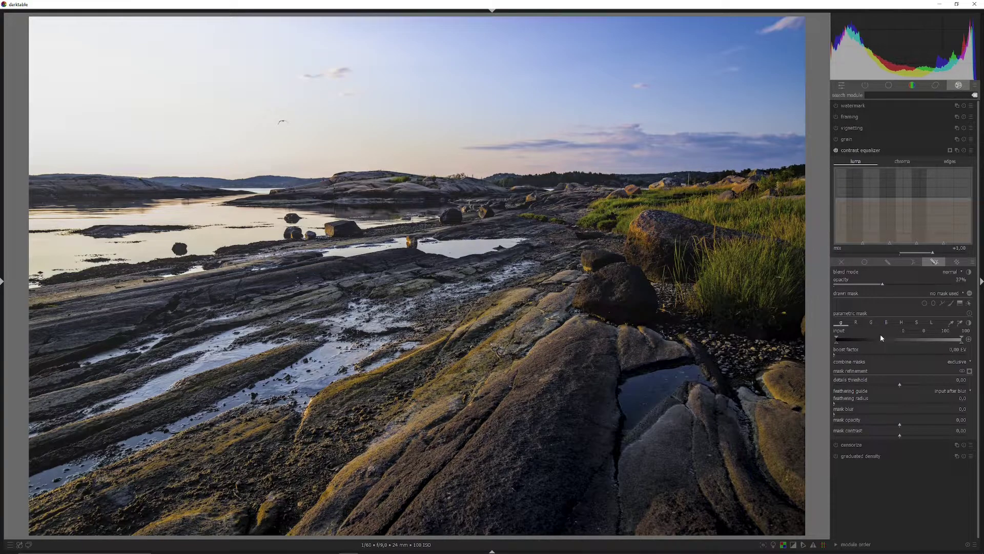
click(856, 284)
click(836, 150)
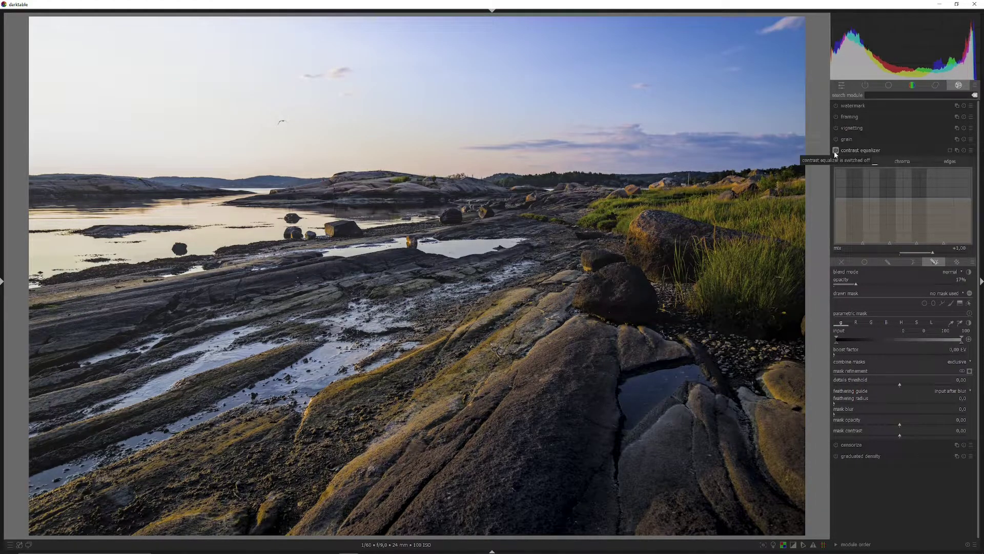
click(836, 150)
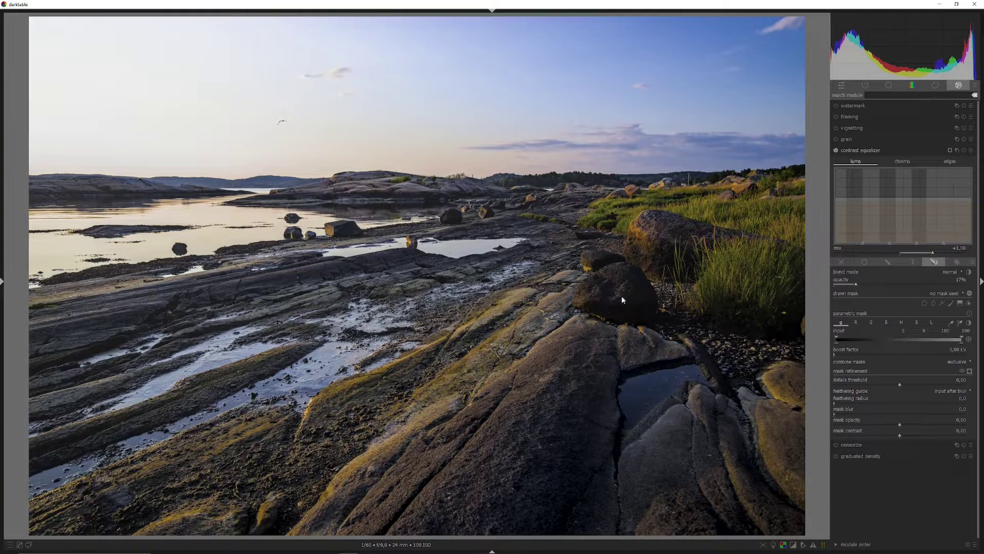
Raise the contrast equalizer's blend opacity to 24% and compare the photo with the module off and on.
click(865, 284)
click(836, 150)
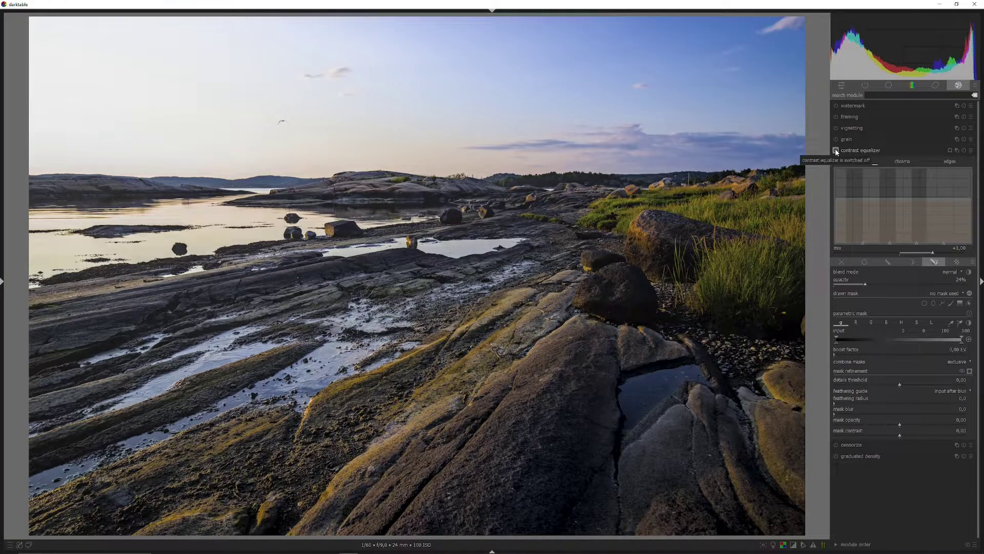
click(836, 150)
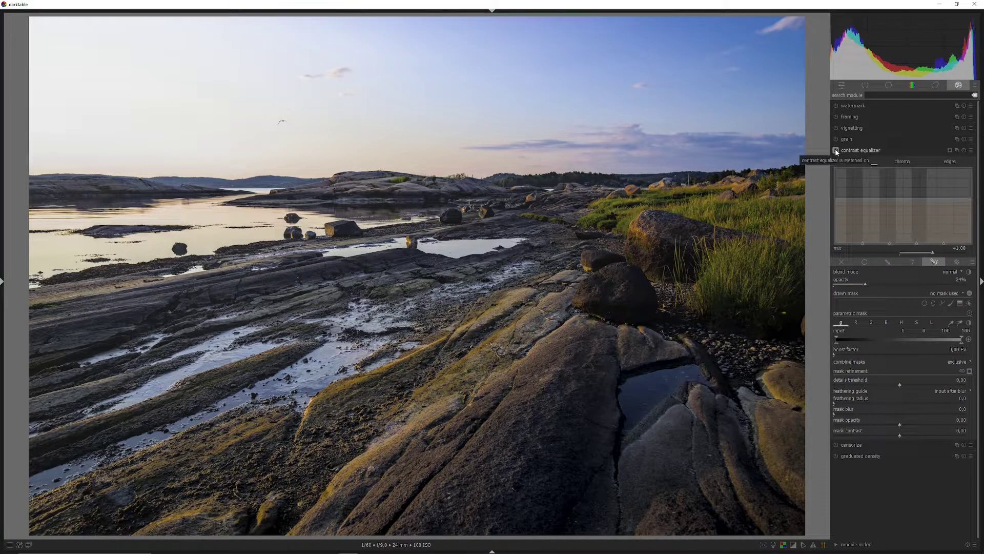
Take one snapshot at the last input color profile history entry and another at the final contrast equalizer entry, keeping the final edit active.
click(917, 150)
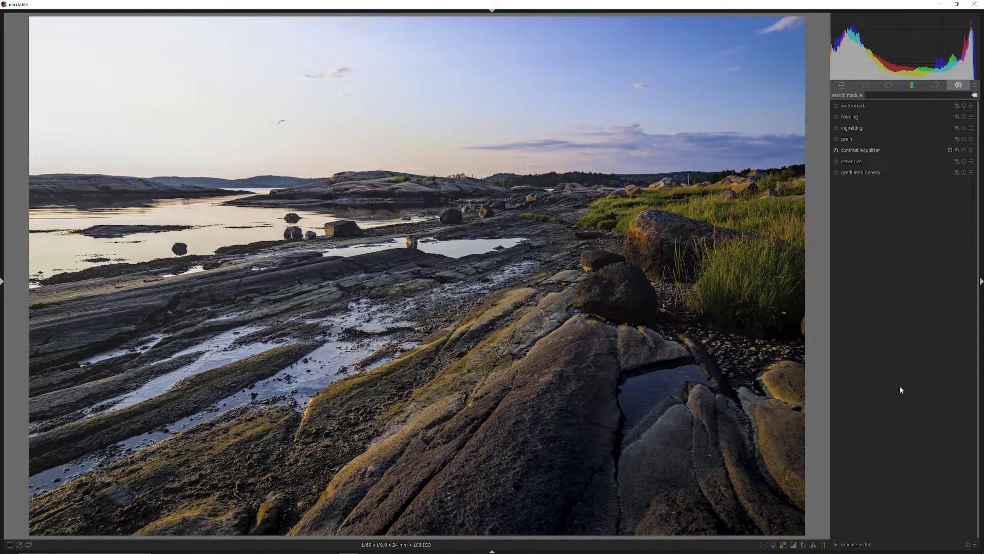
click(1, 281)
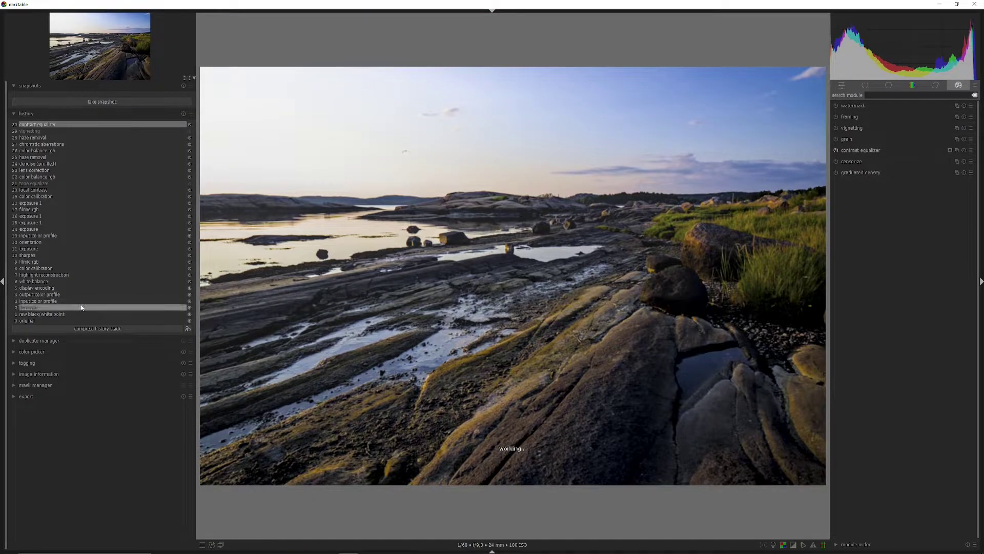
click(68, 237)
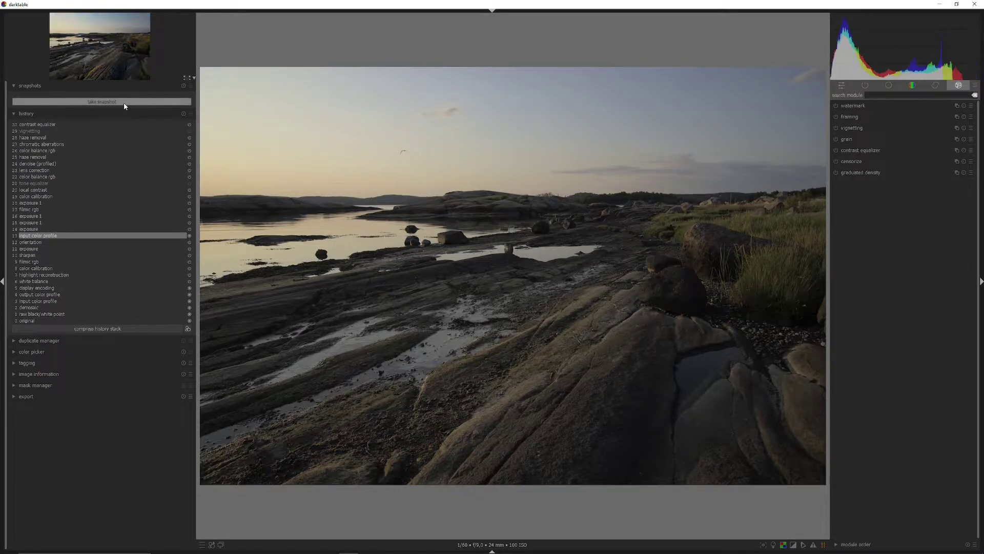
click(124, 102)
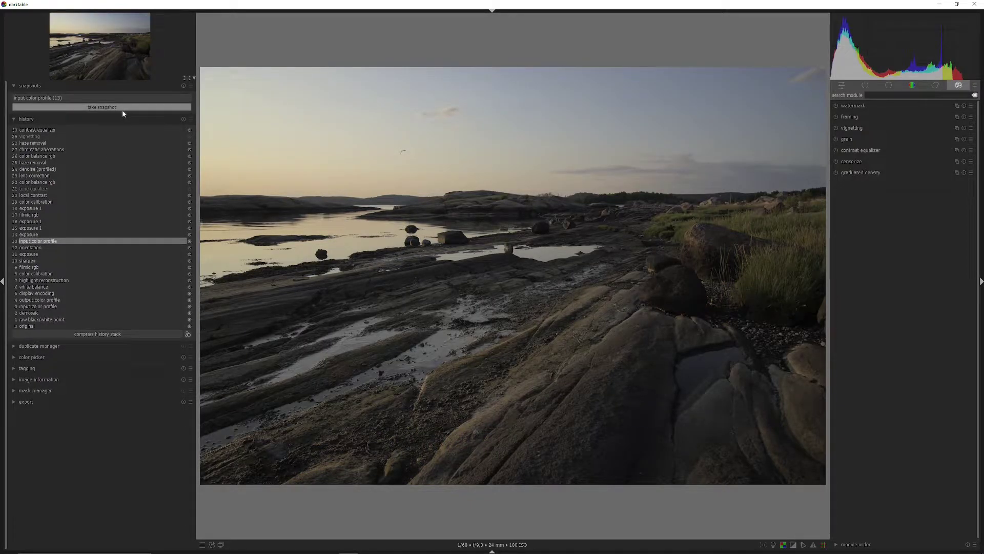
click(51, 129)
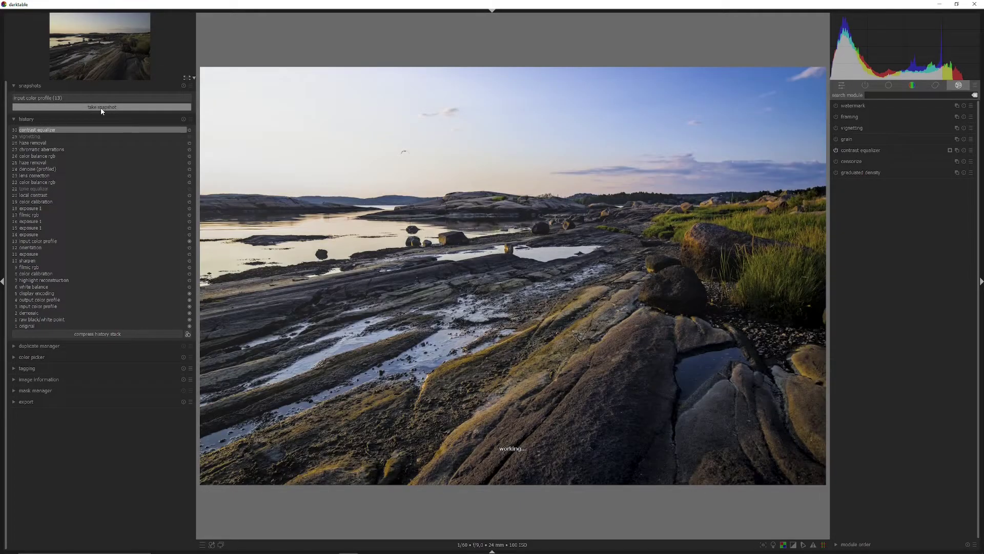
click(101, 107)
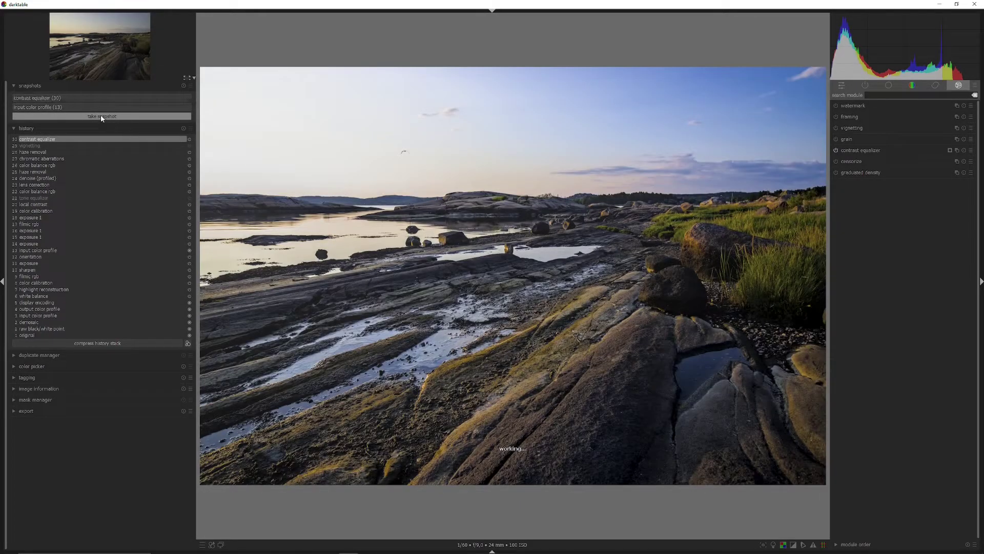
Compare the input color profile snapshot with the finished edit in a split view, shifting the divider across the photo, and close the comparison.
click(95, 107)
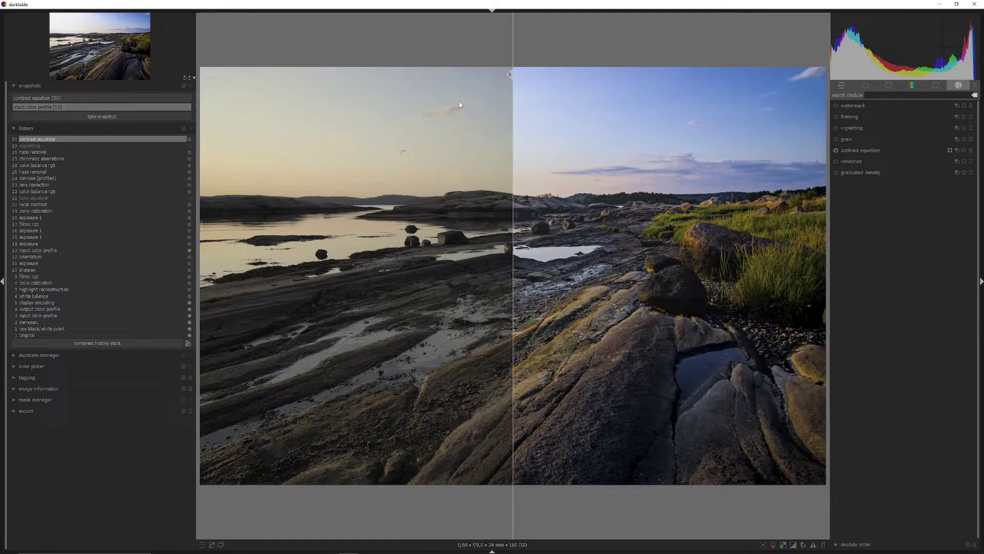
drag(511, 77, 493, 236)
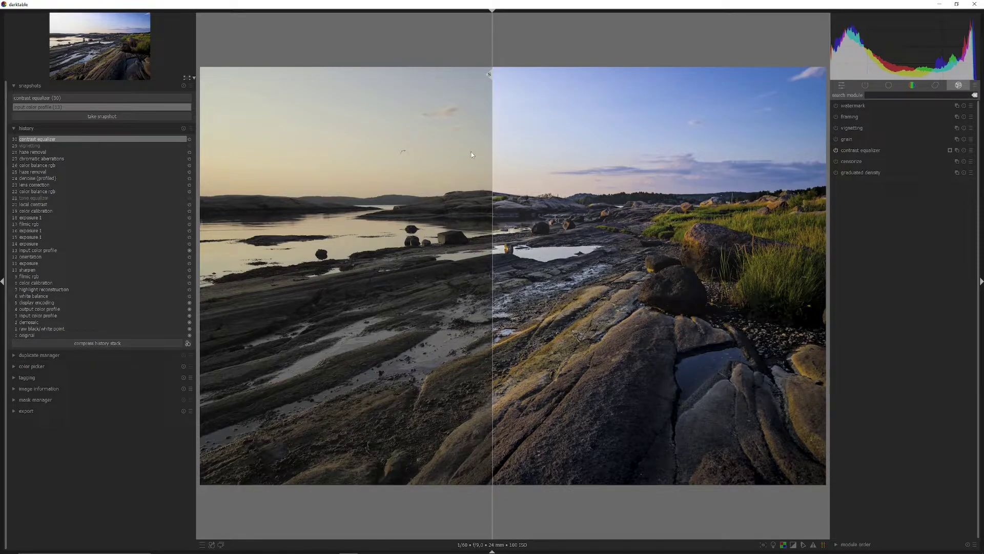
drag(490, 73, 418, 169)
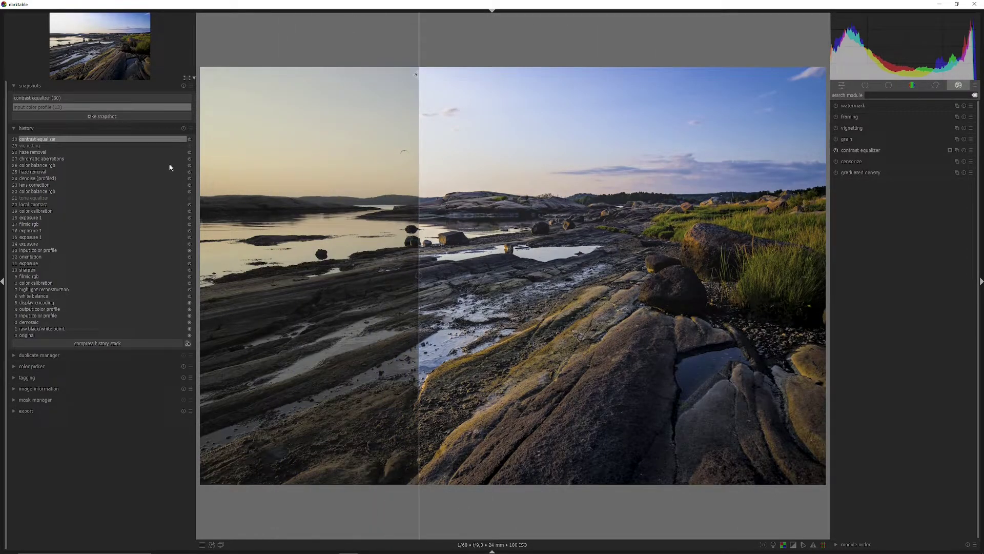
click(128, 108)
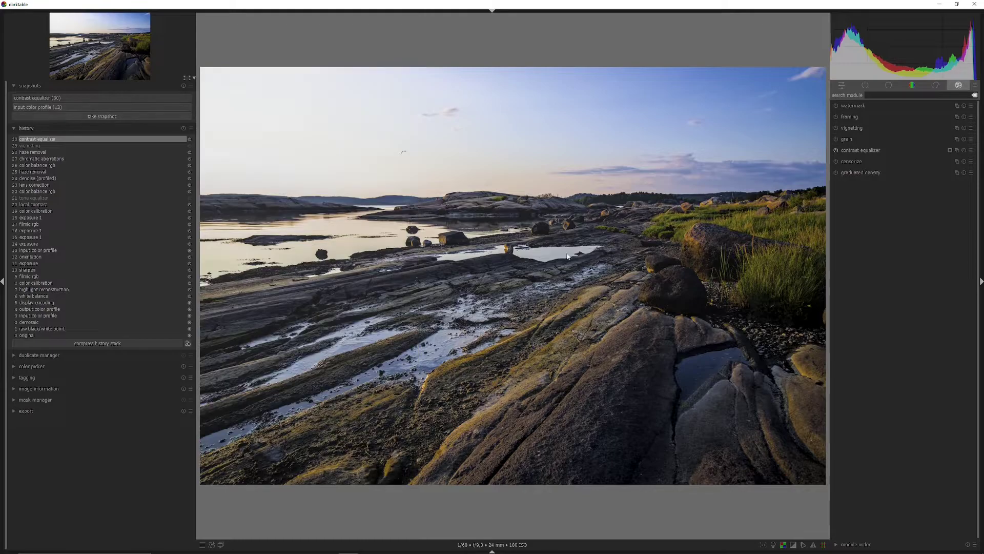
click(2, 282)
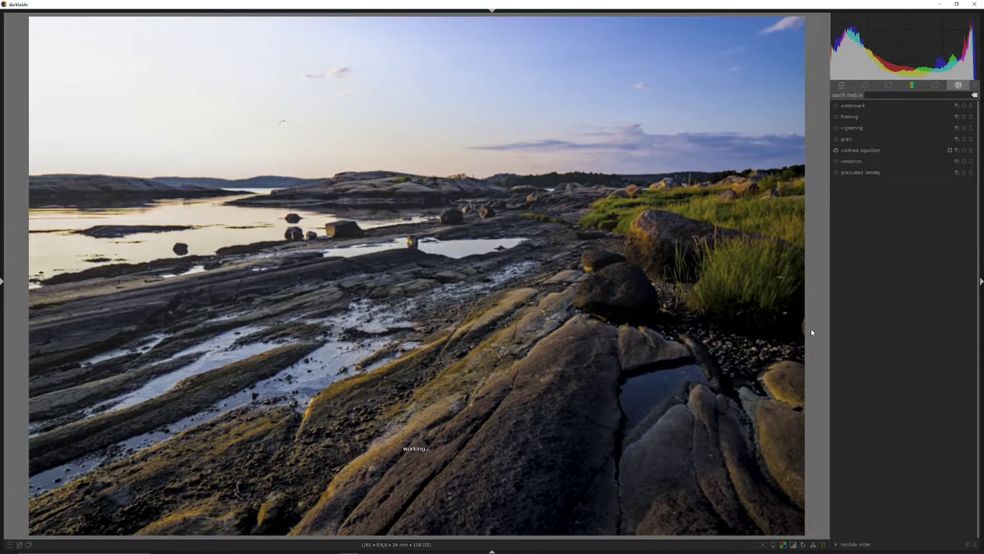